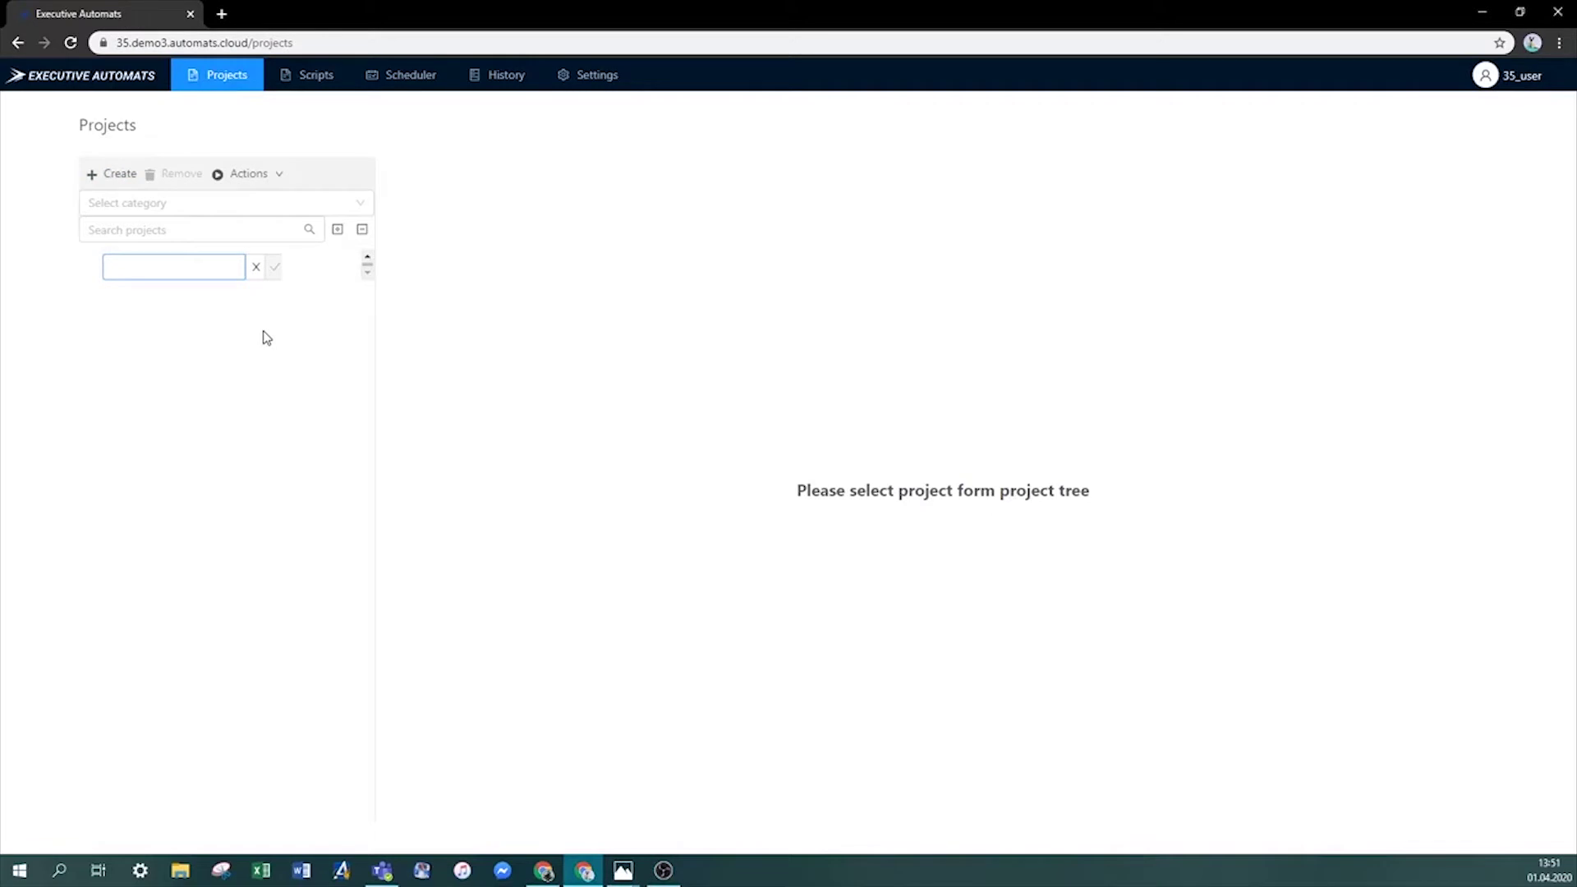
Create the project 'Test Sales Orders in D365FO' and assign it the D365 FO system.
type("Tes")
type("ales O")
type("rde")
type("5FO")
left_click(275, 268)
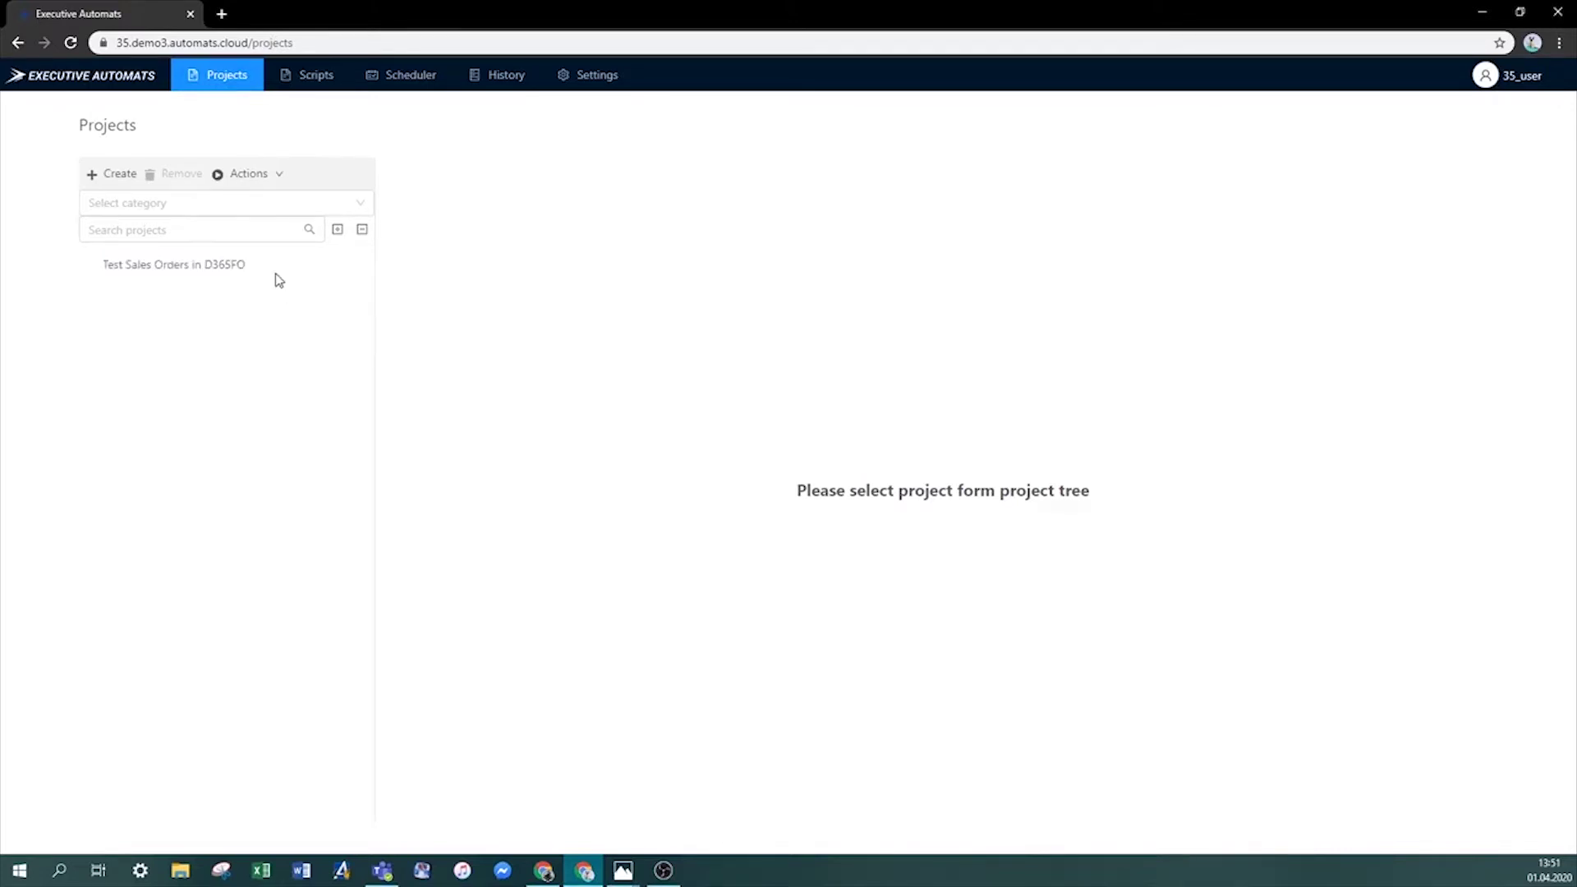
left_click(230, 271)
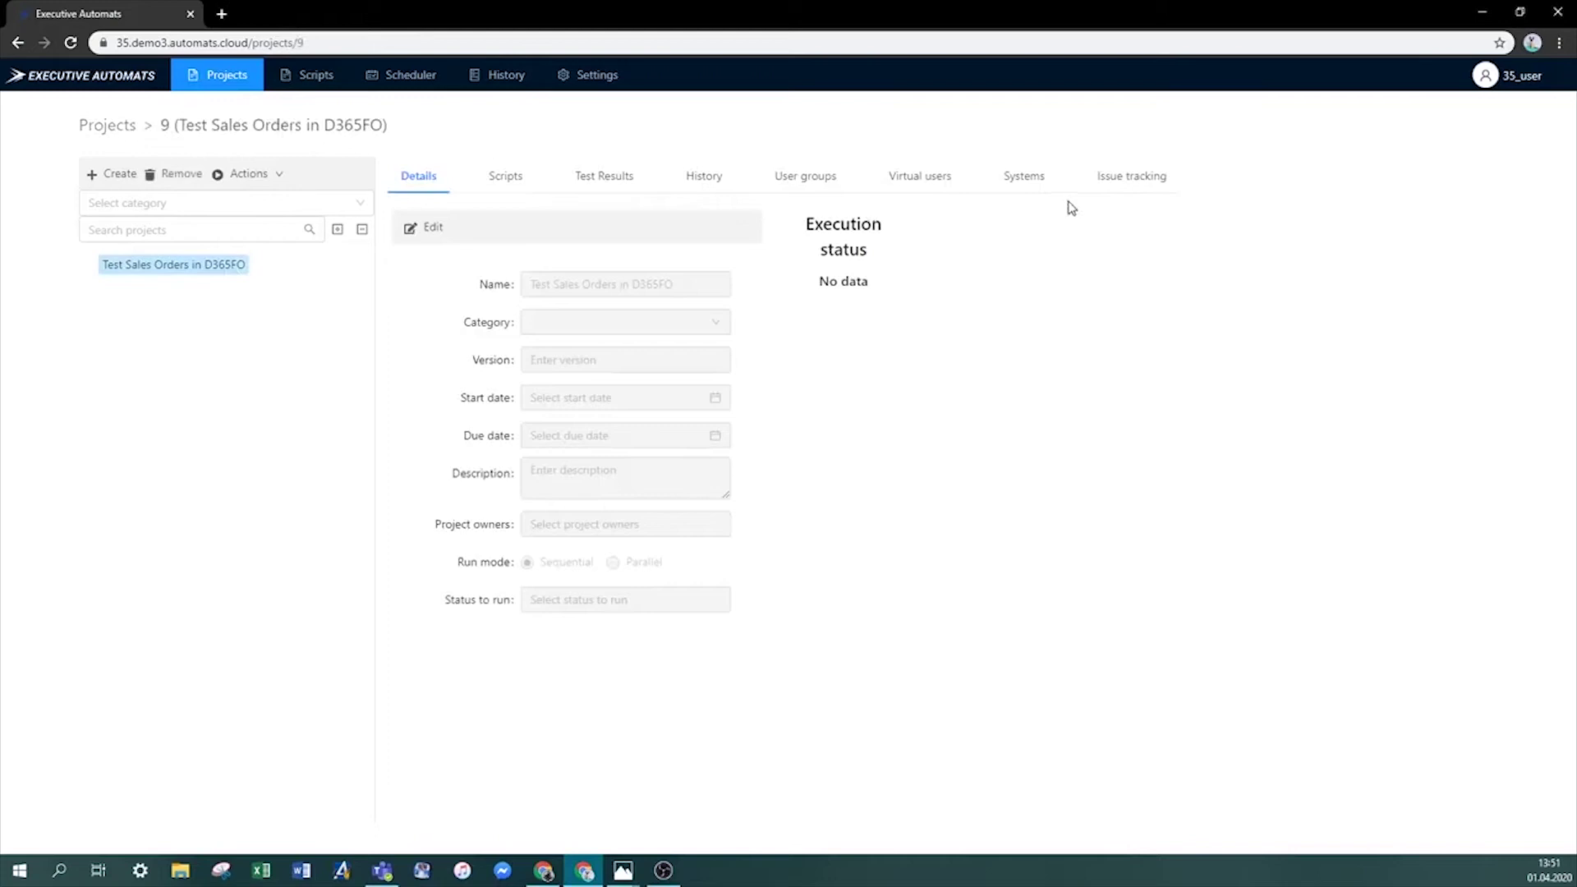
left_click(1023, 176)
left_click(426, 227)
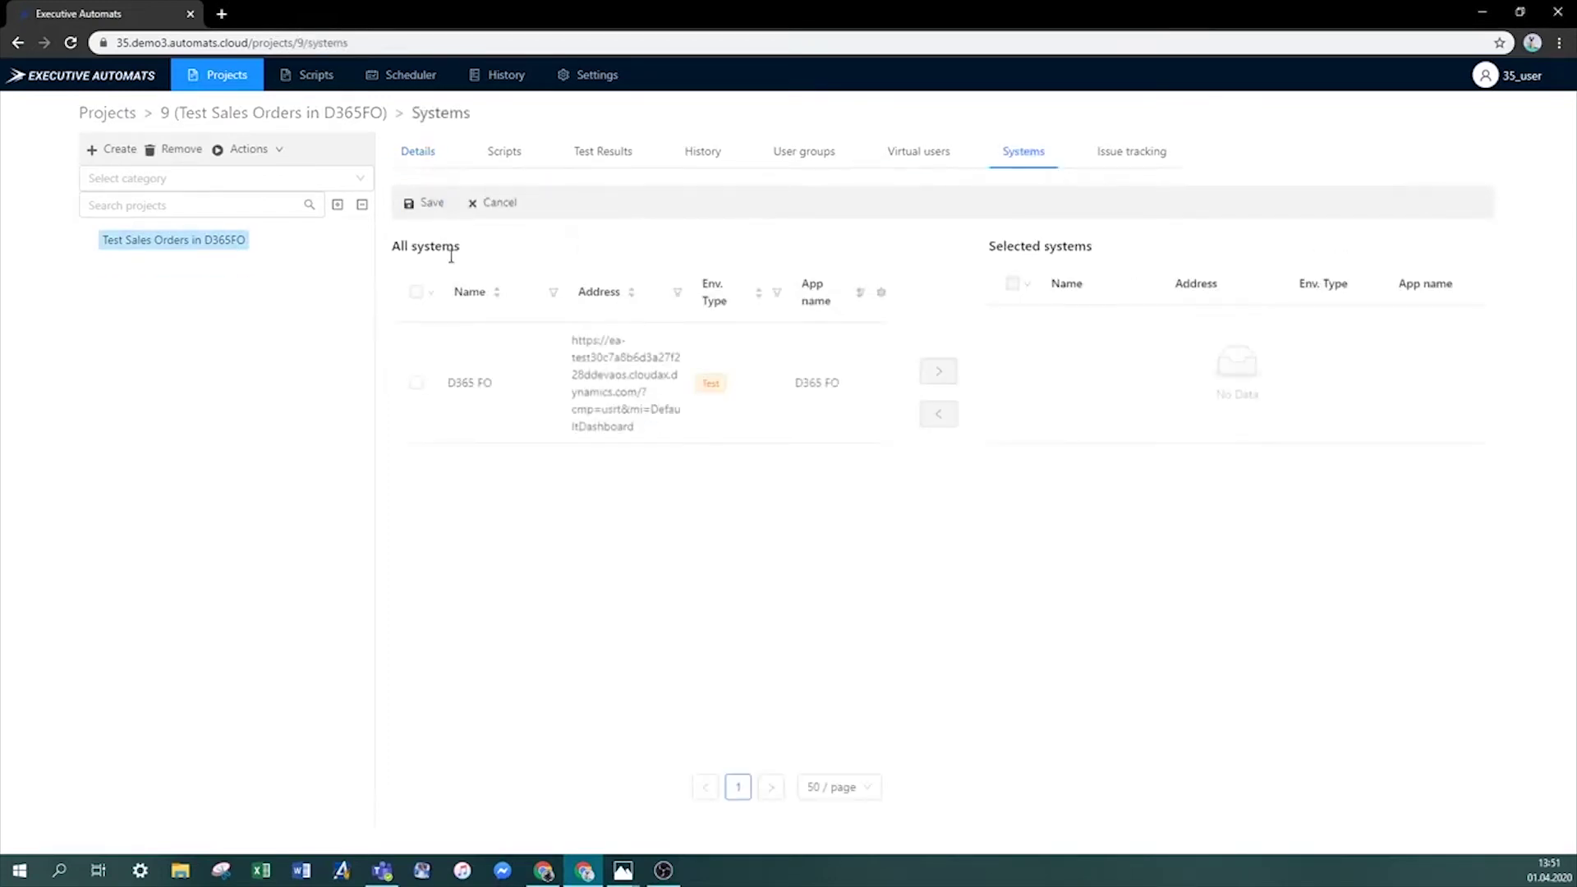
left_click(417, 386)
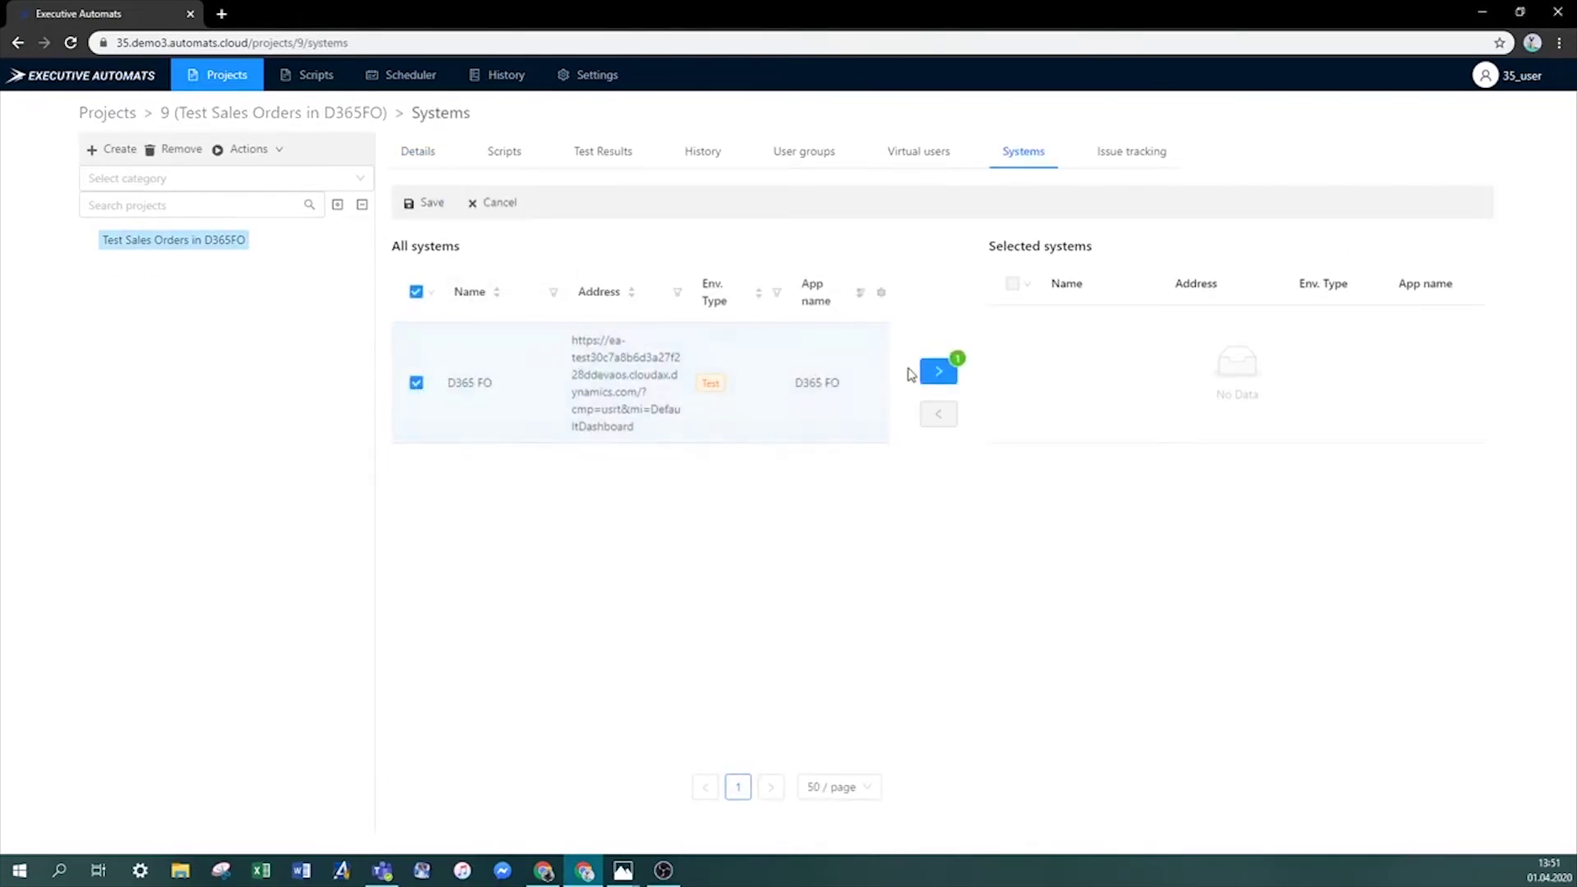
left_click(937, 371)
left_click(424, 207)
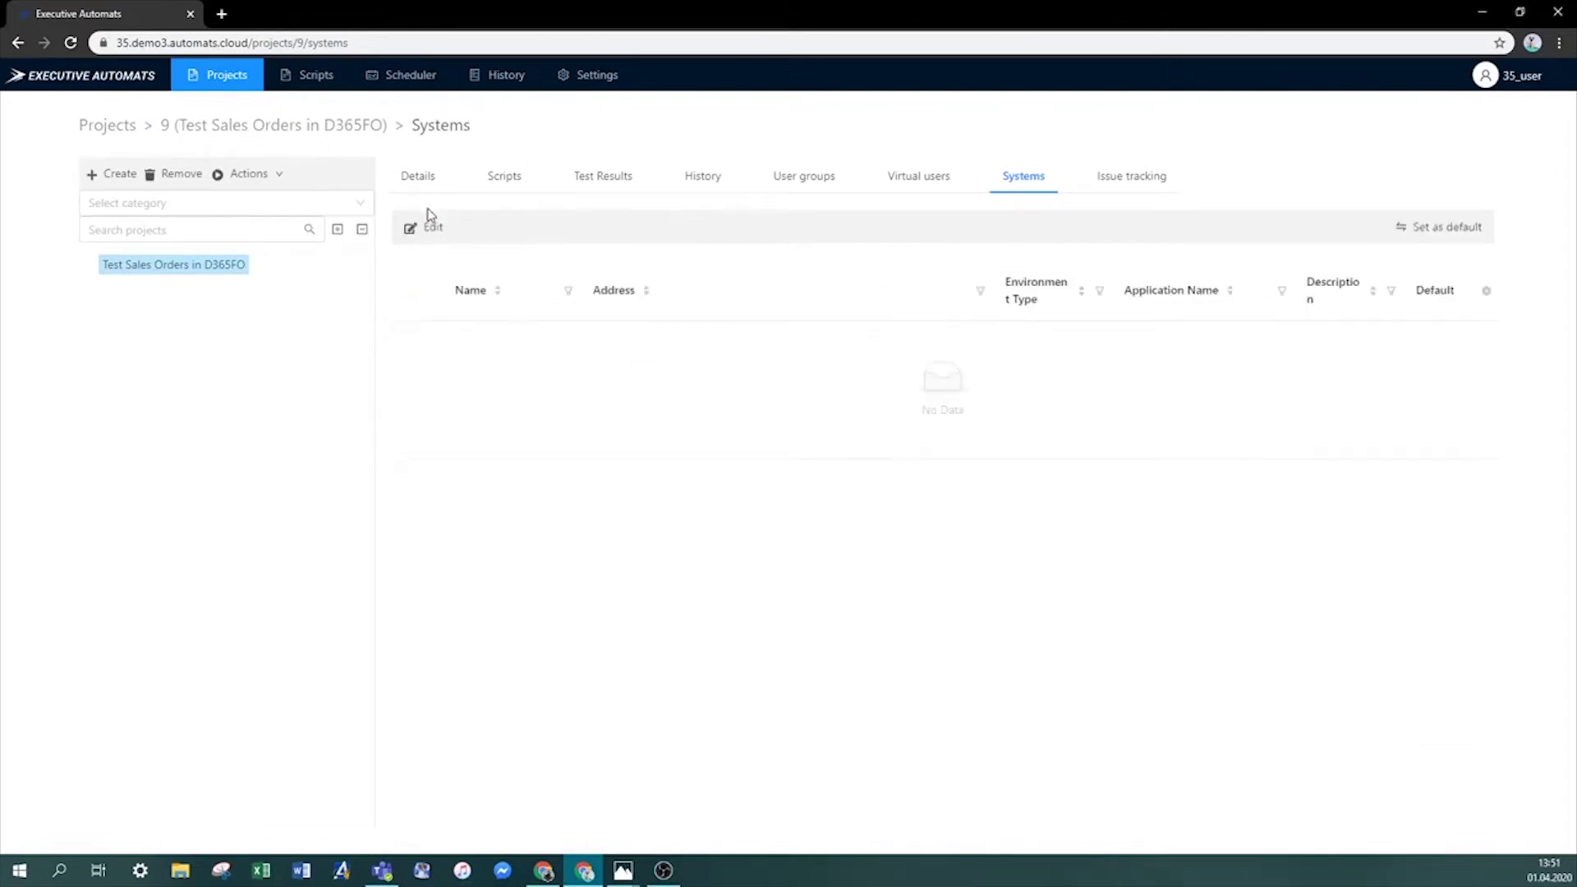
Assign virtual user AWX 2 to the project and save.
left_click(886, 191)
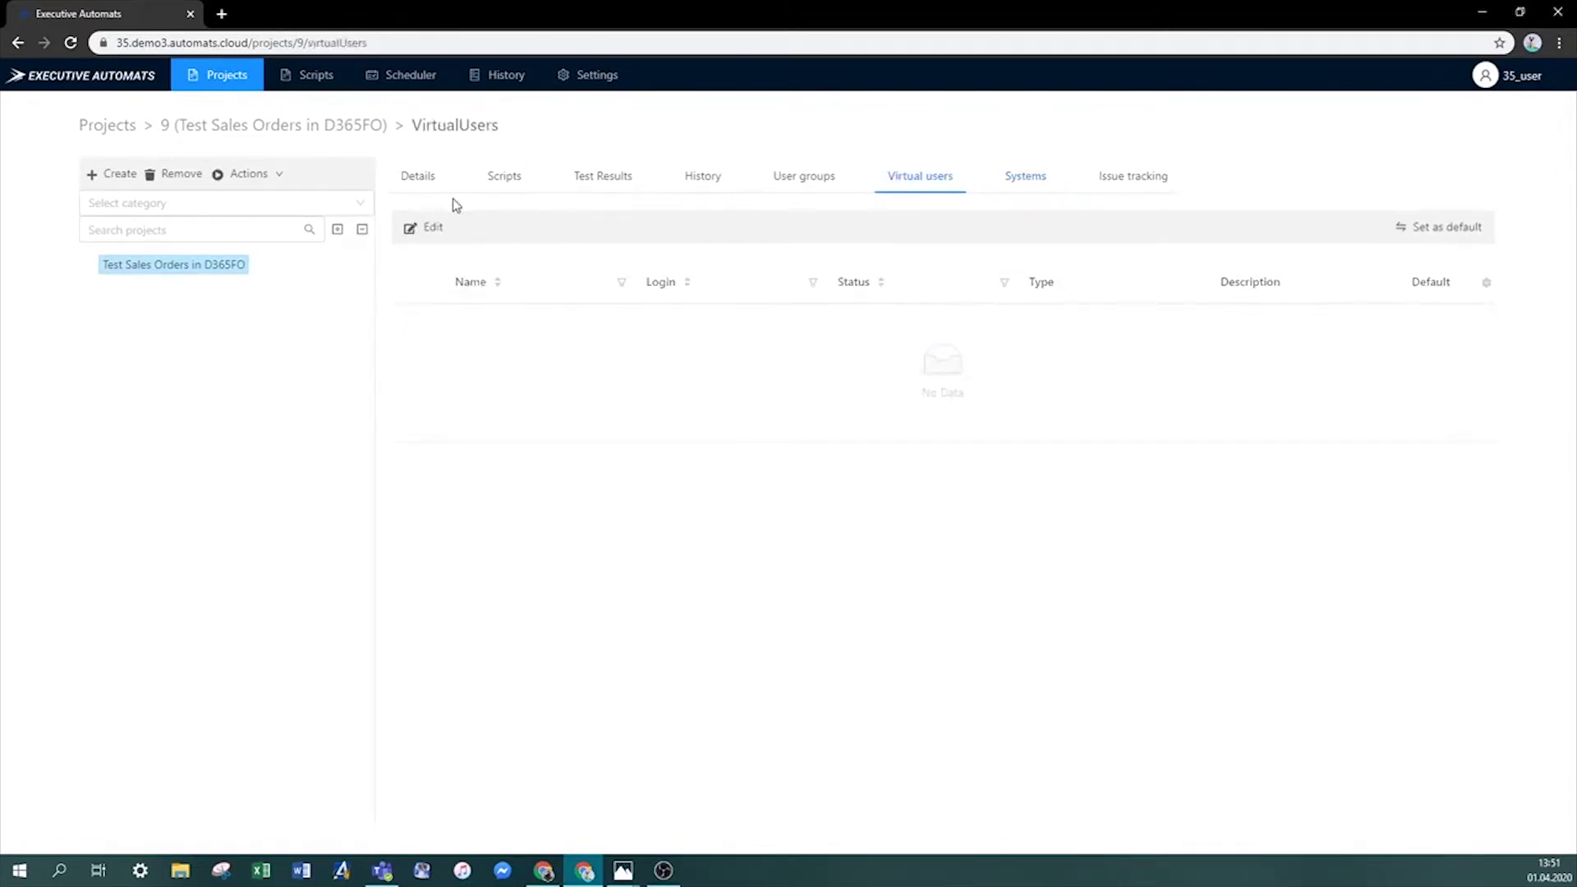
left_click(431, 230)
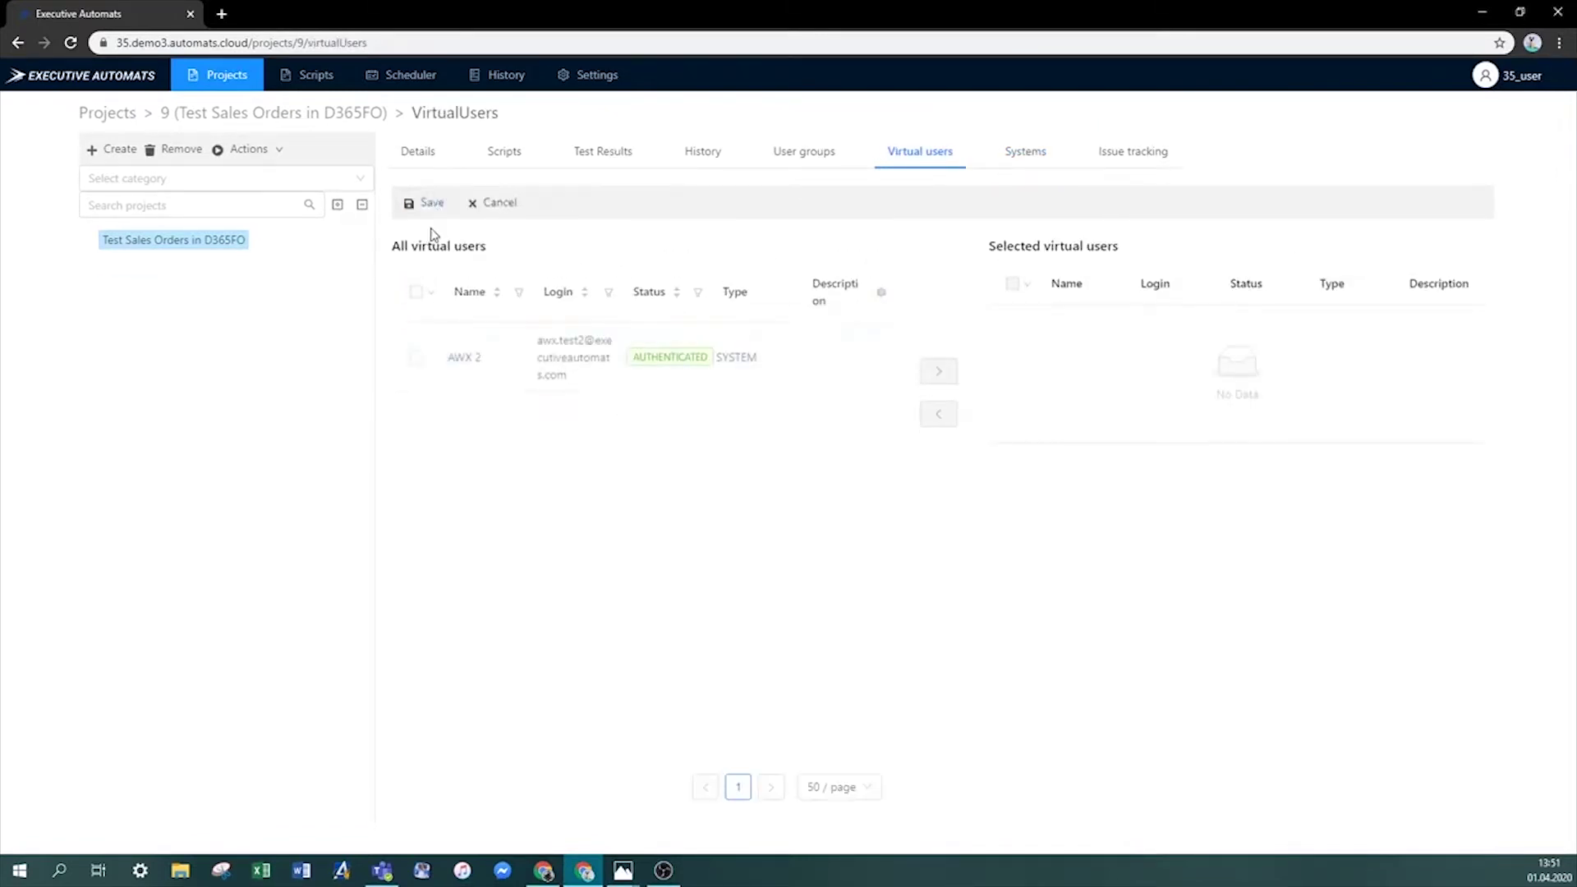
left_click(417, 358)
left_click(939, 372)
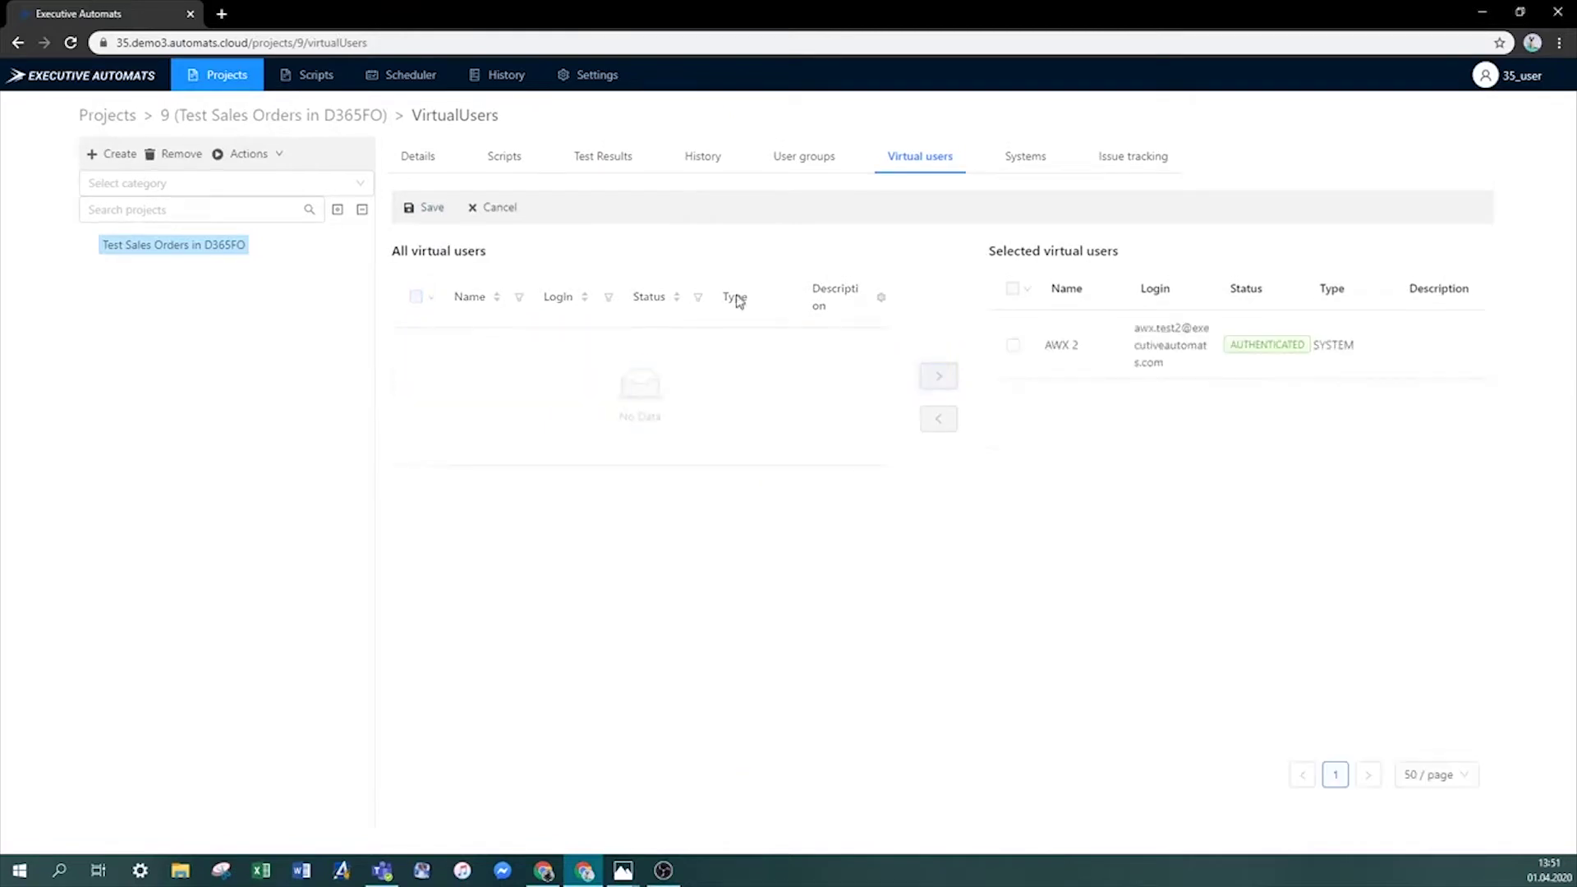
left_click(424, 202)
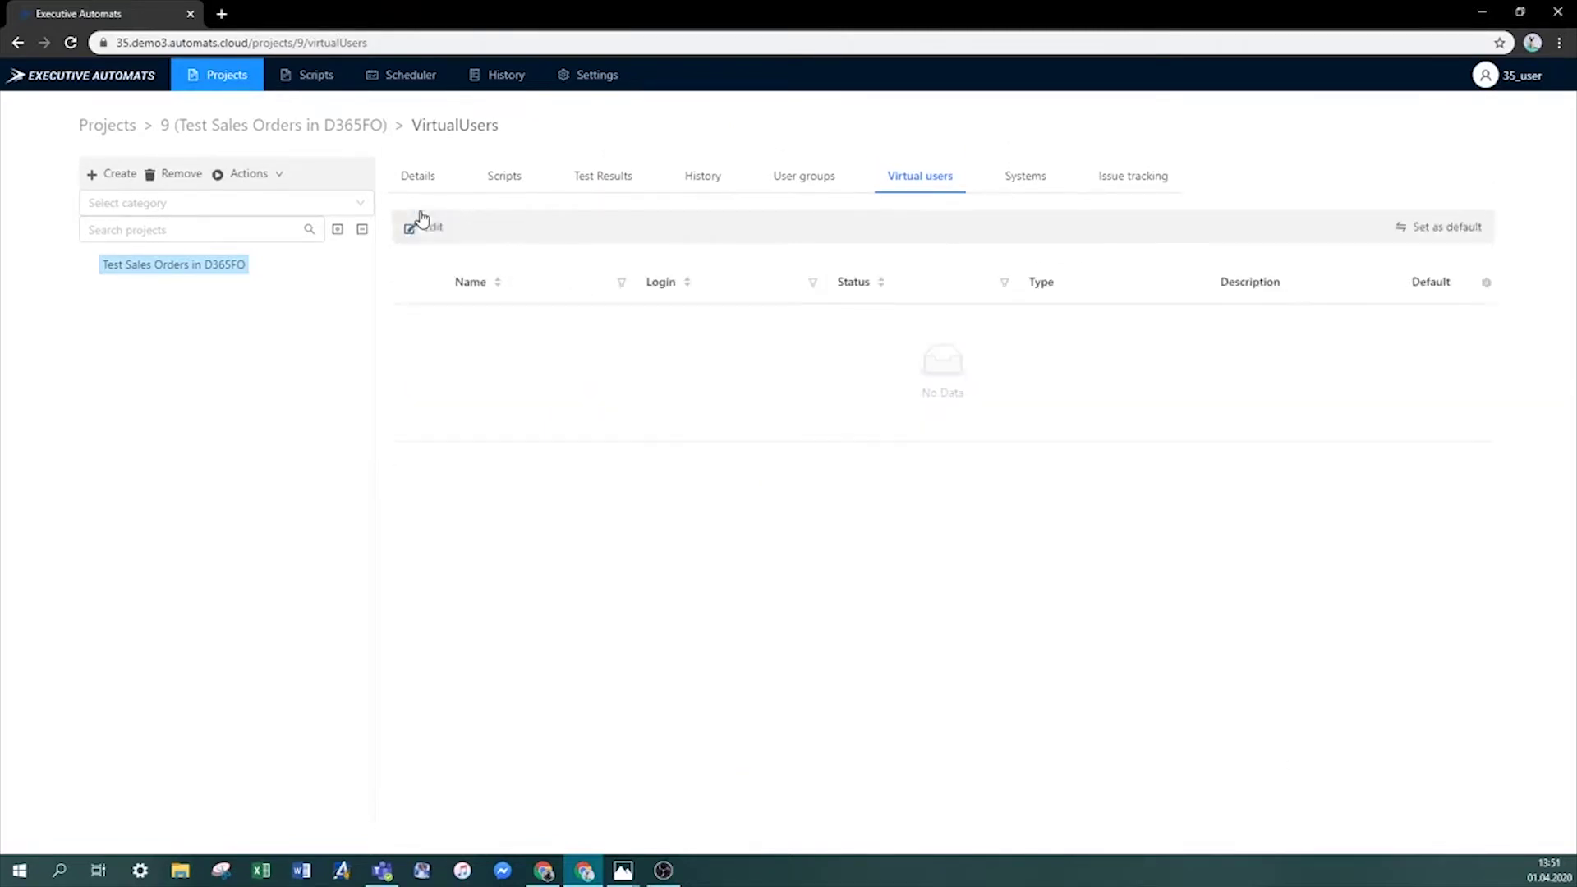
Add a script named 'Sales Order creation with manual discount validation' on the Scripts tab.
left_click(511, 196)
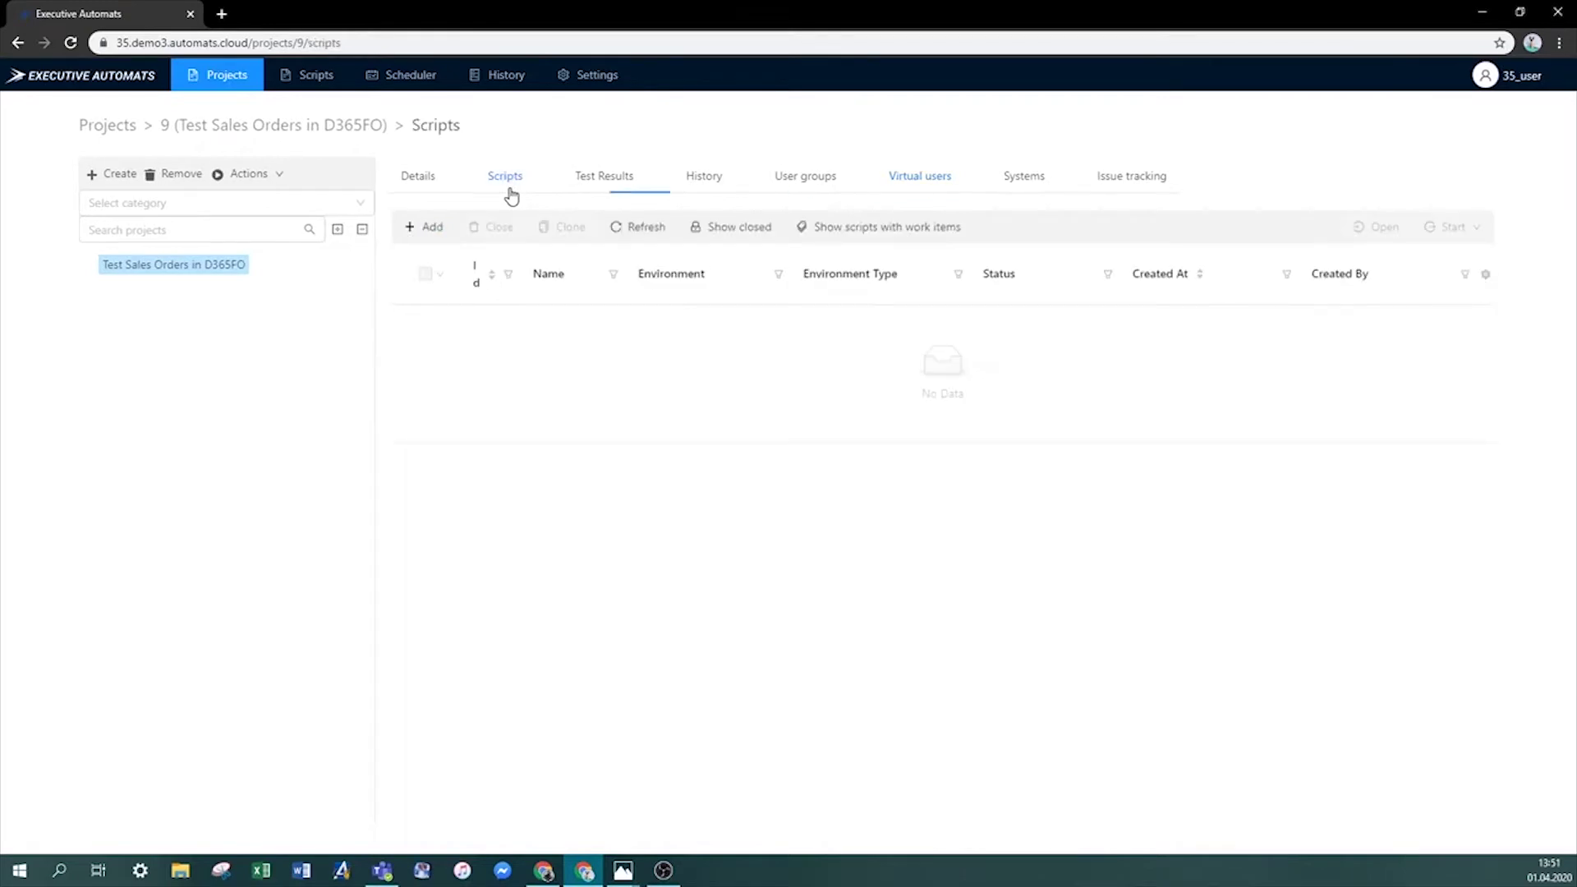
left_click(431, 230)
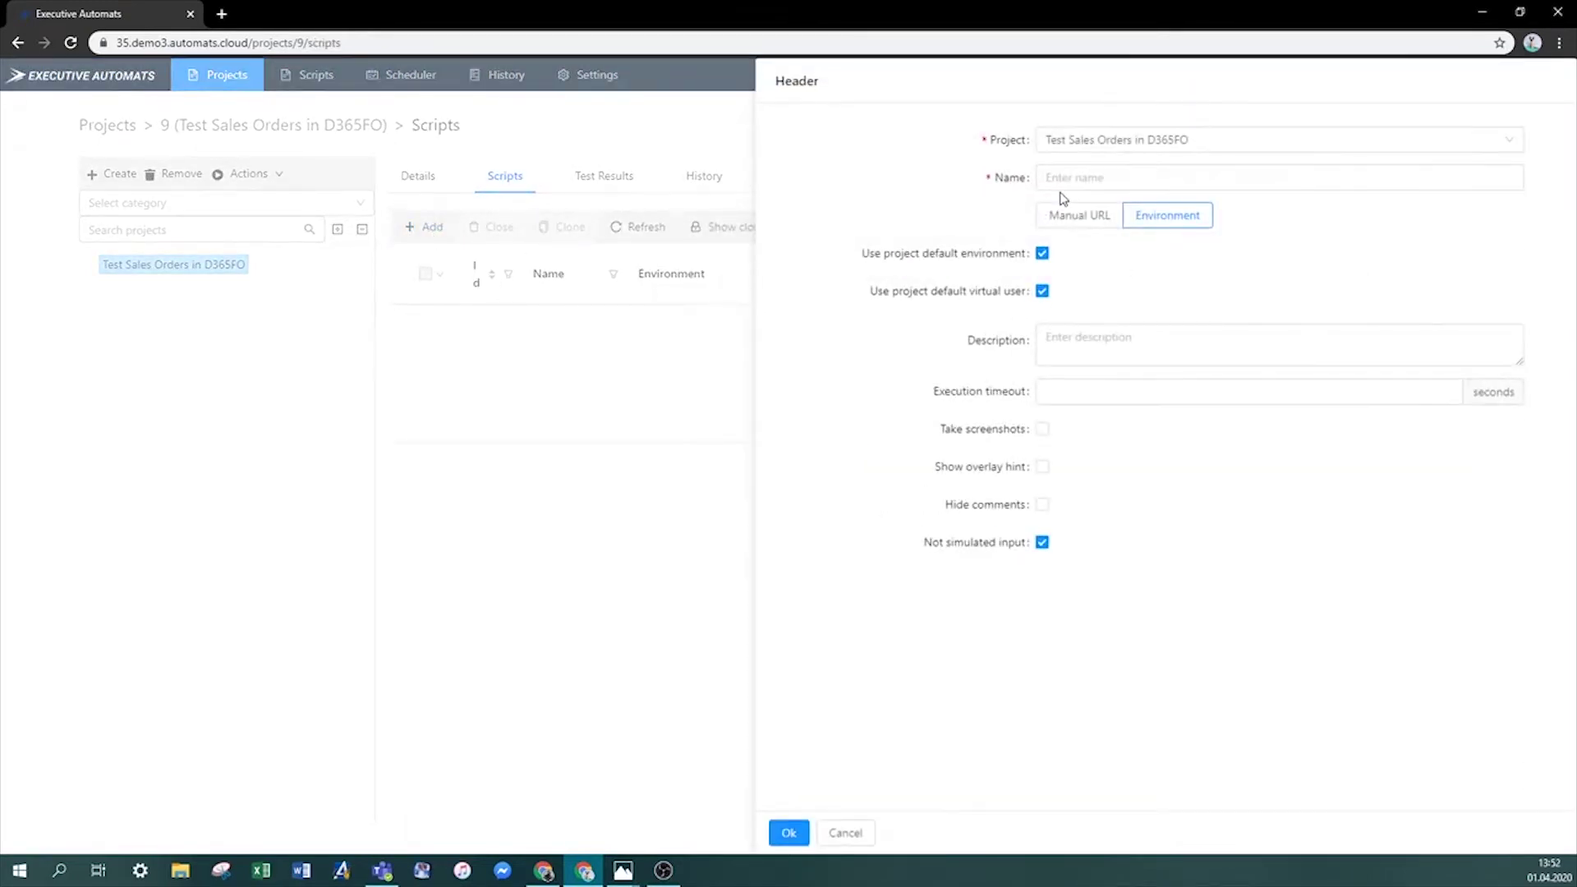
left_click(1063, 184)
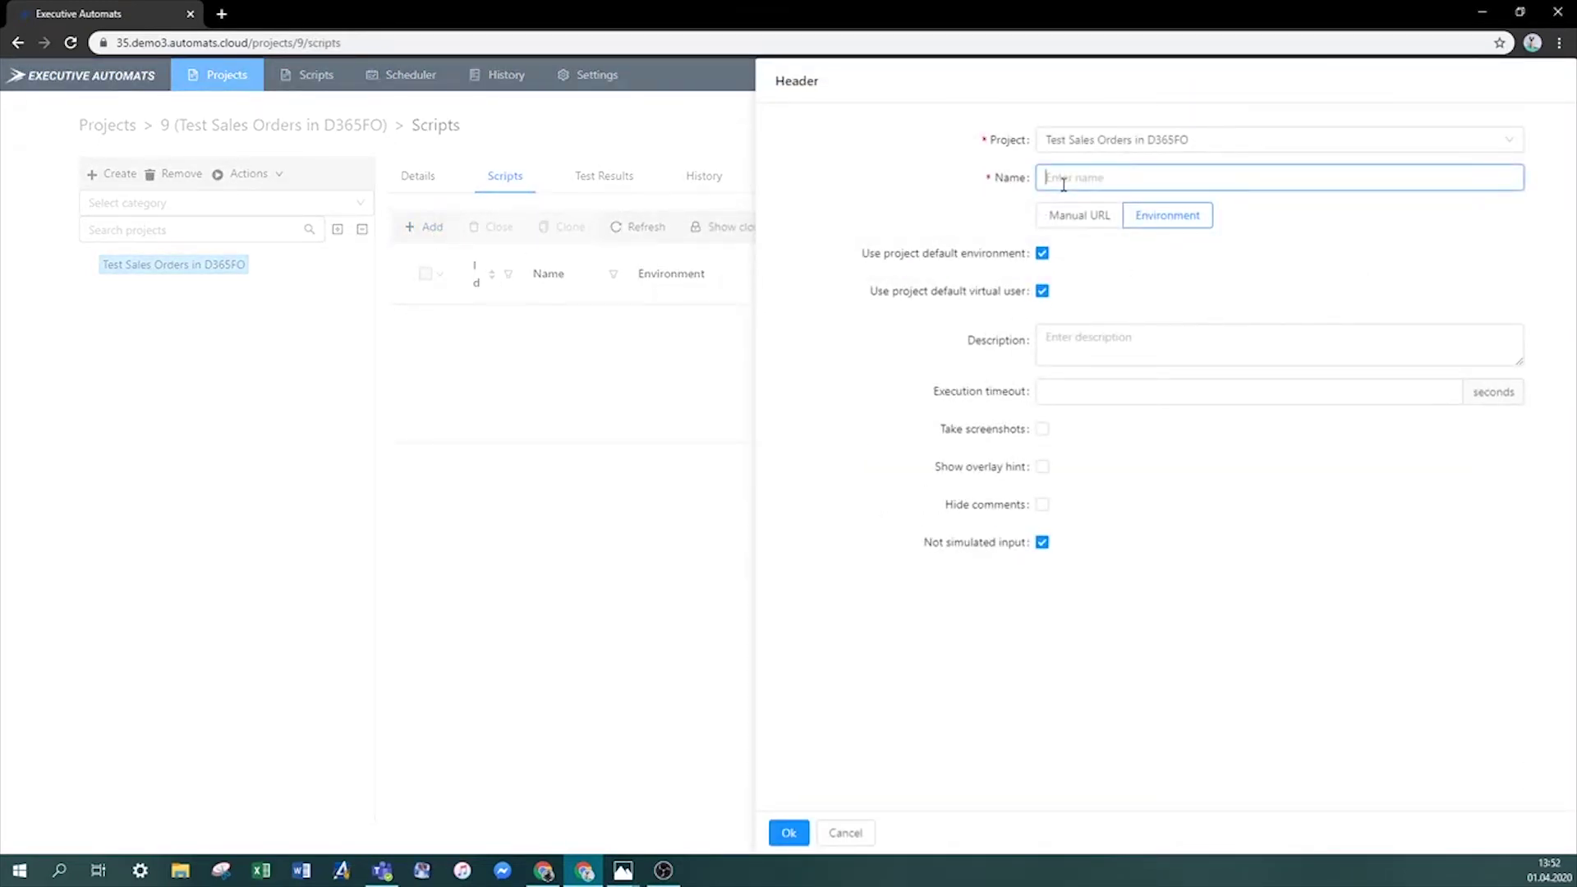
type("Sales Order creat")
type("ion with manual disco")
type("unt v")
type("alidation")
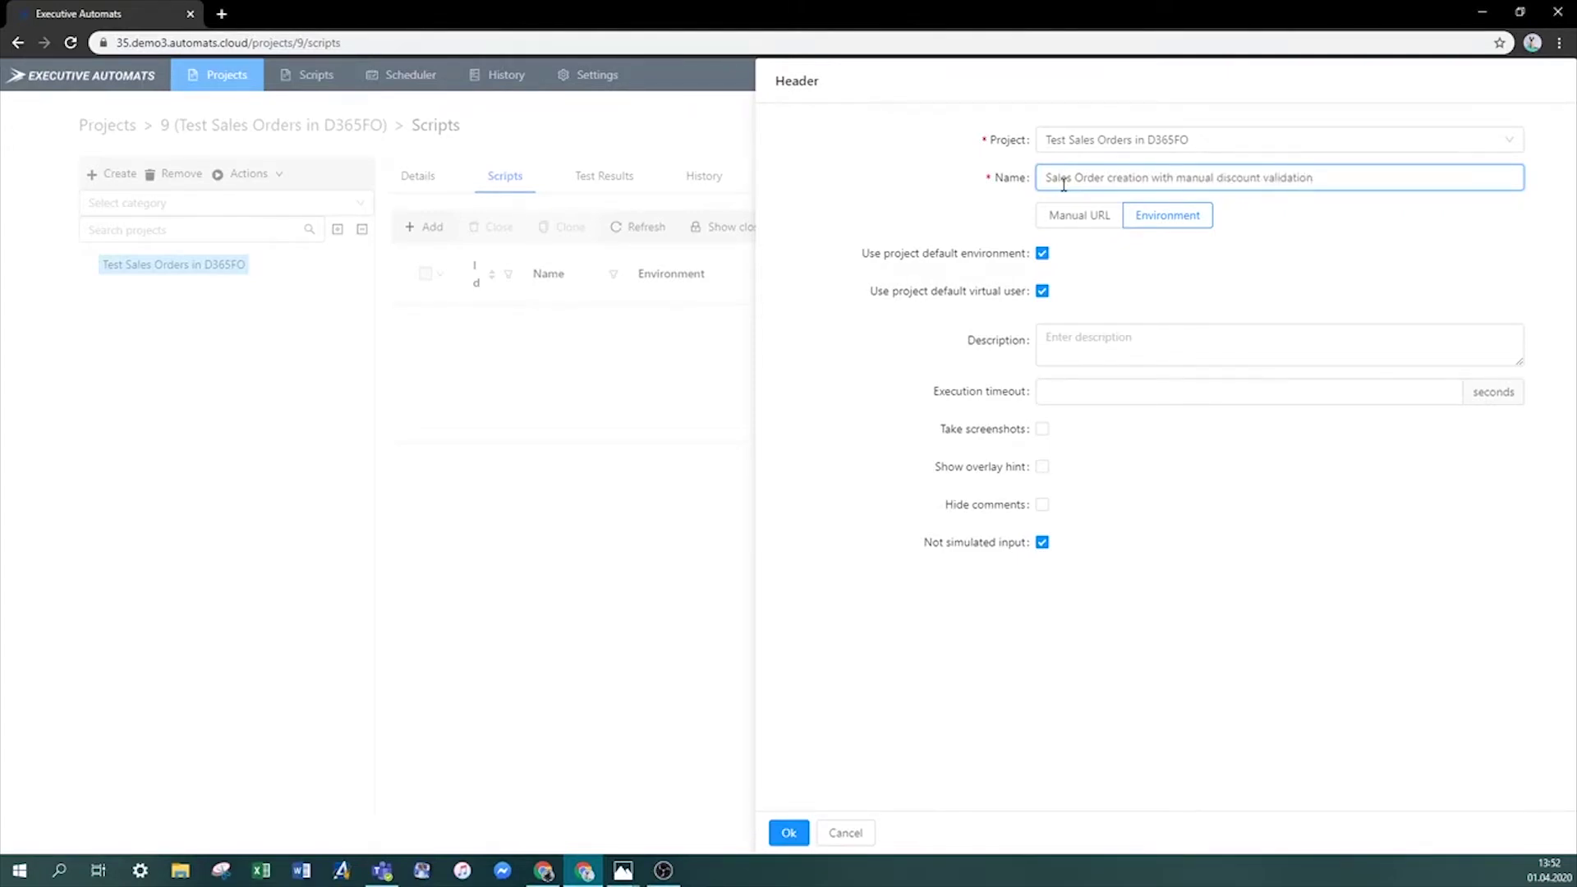
left_click(787, 834)
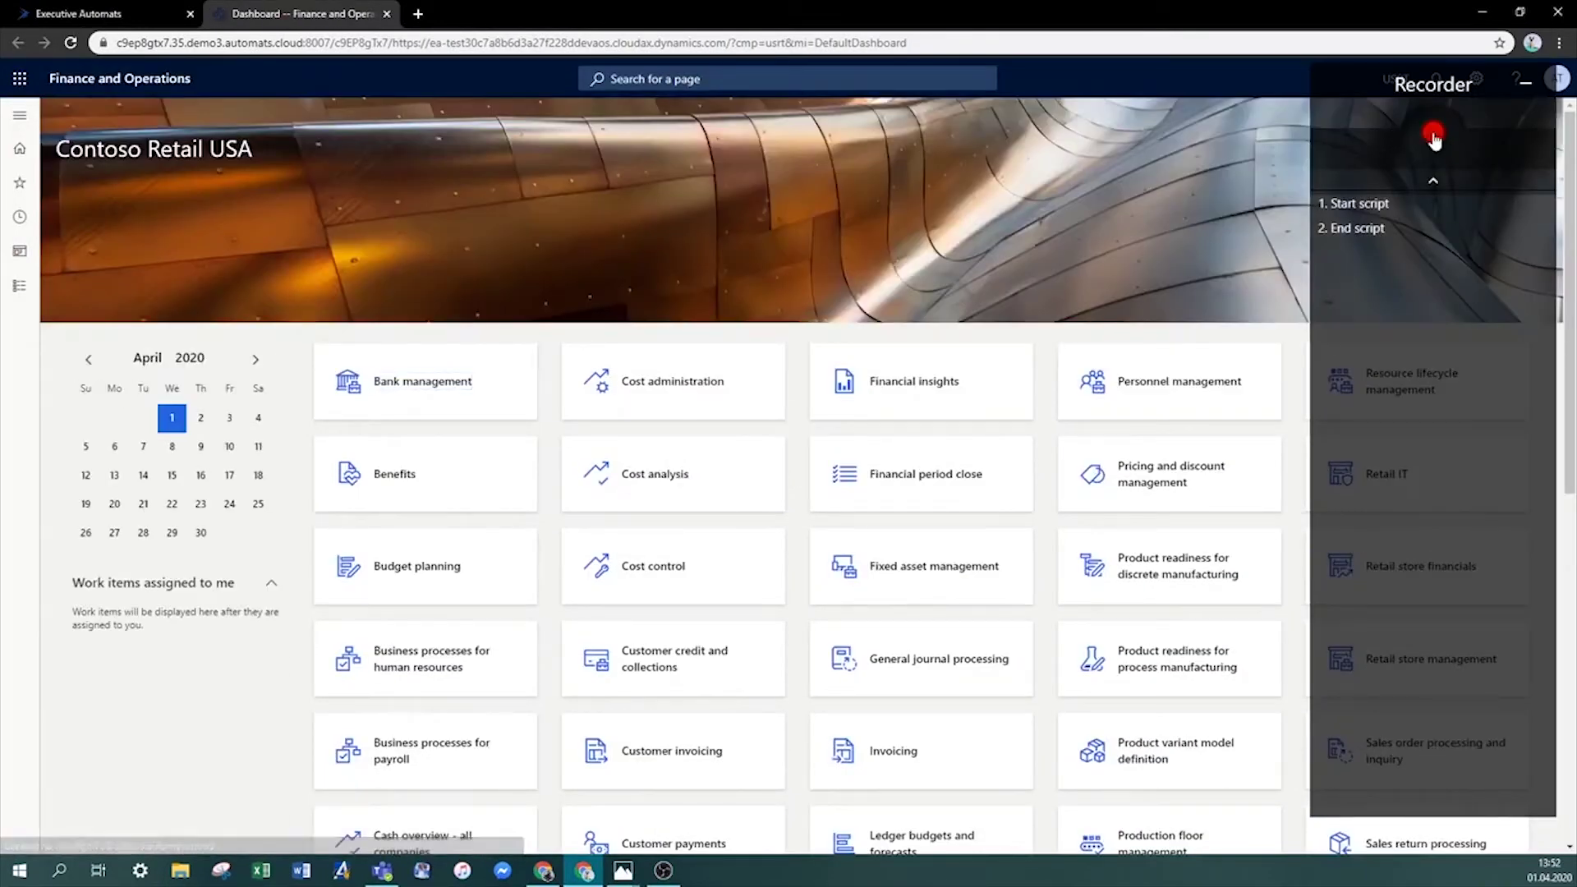
Open Accounts receivable > All sales orders and start a new sales order.
left_click(20, 286)
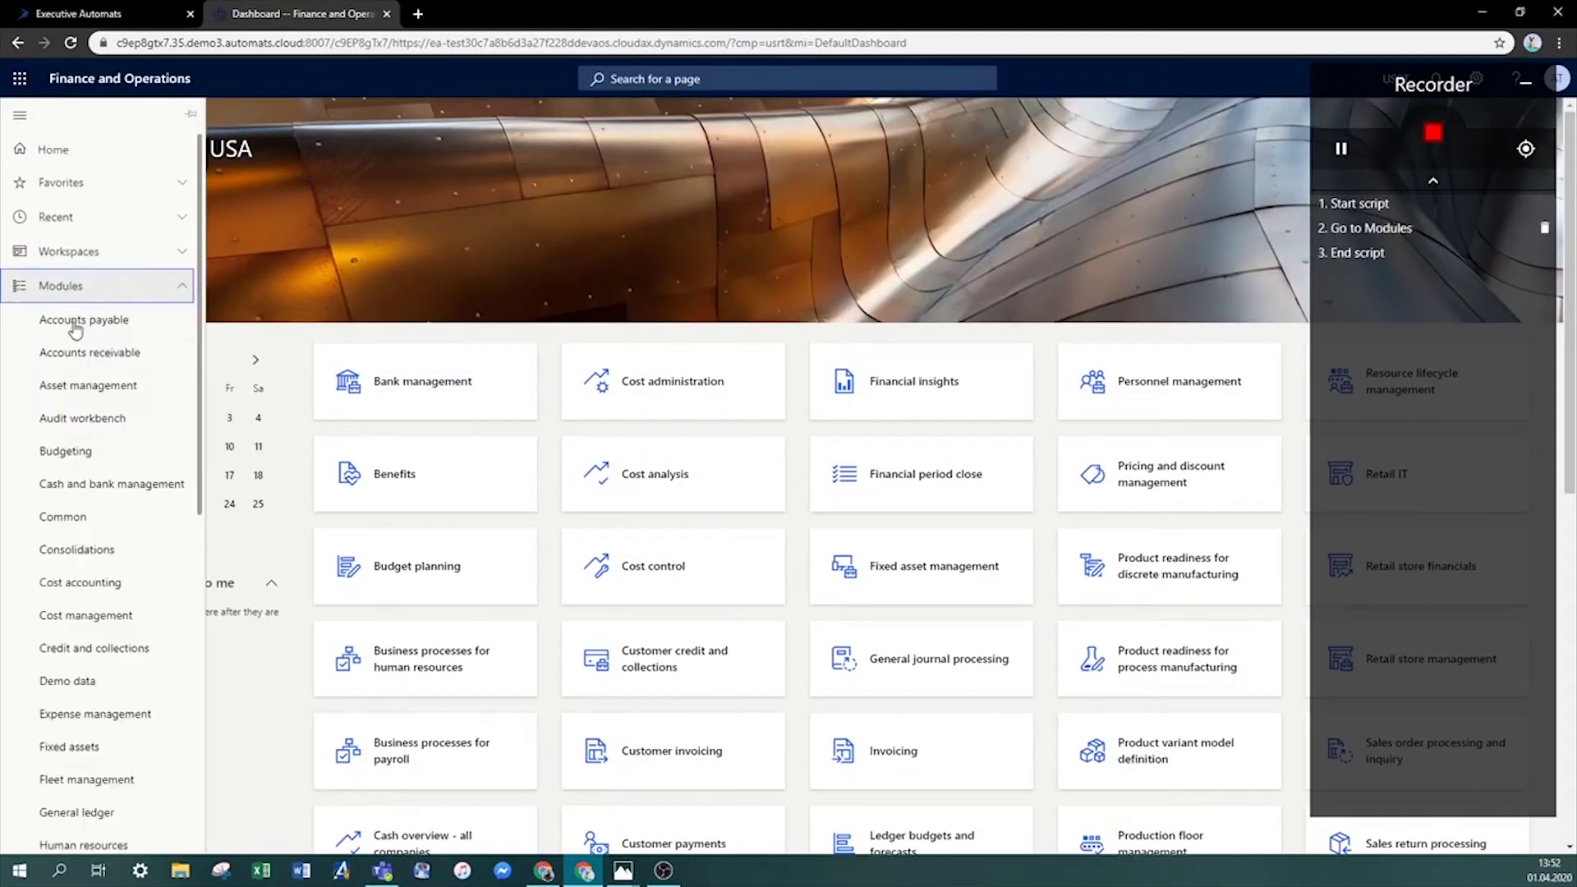
left_click(113, 354)
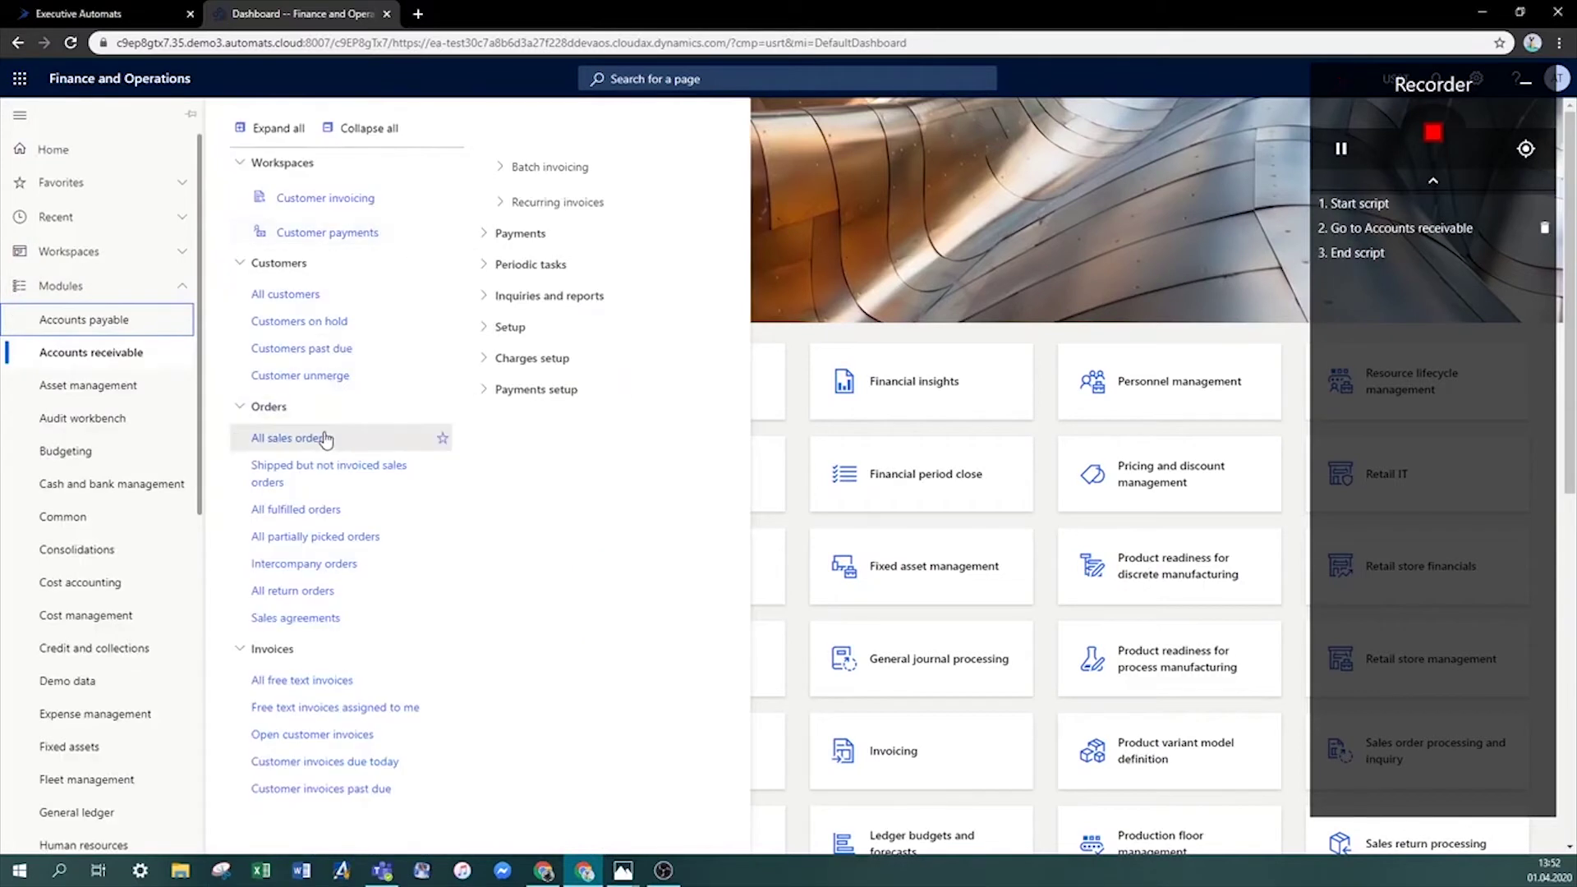
left_click(325, 437)
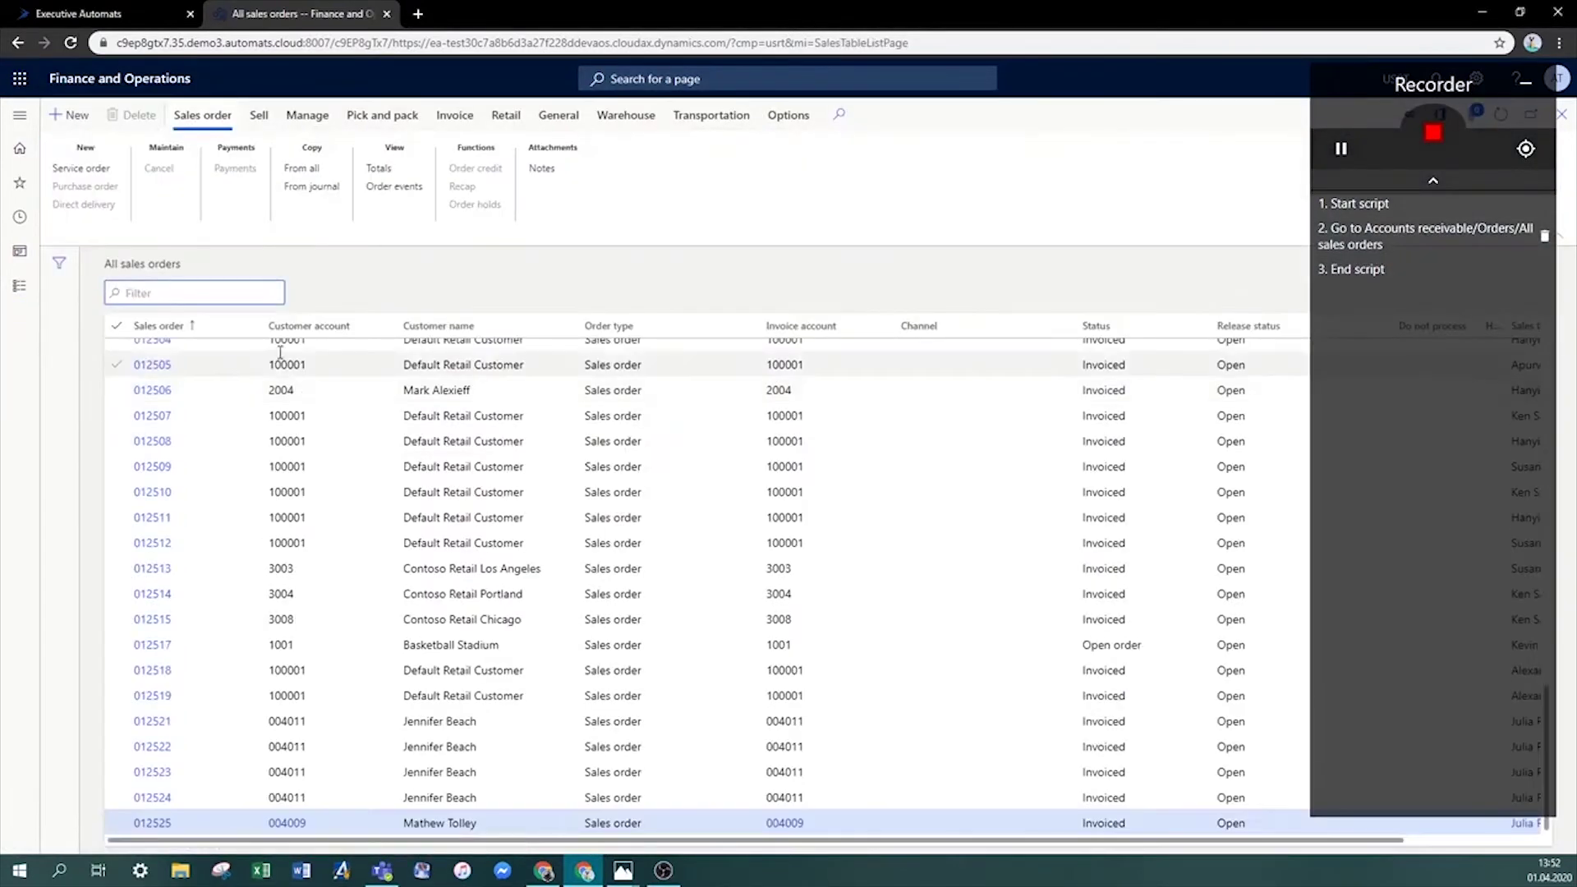
left_click(83, 121)
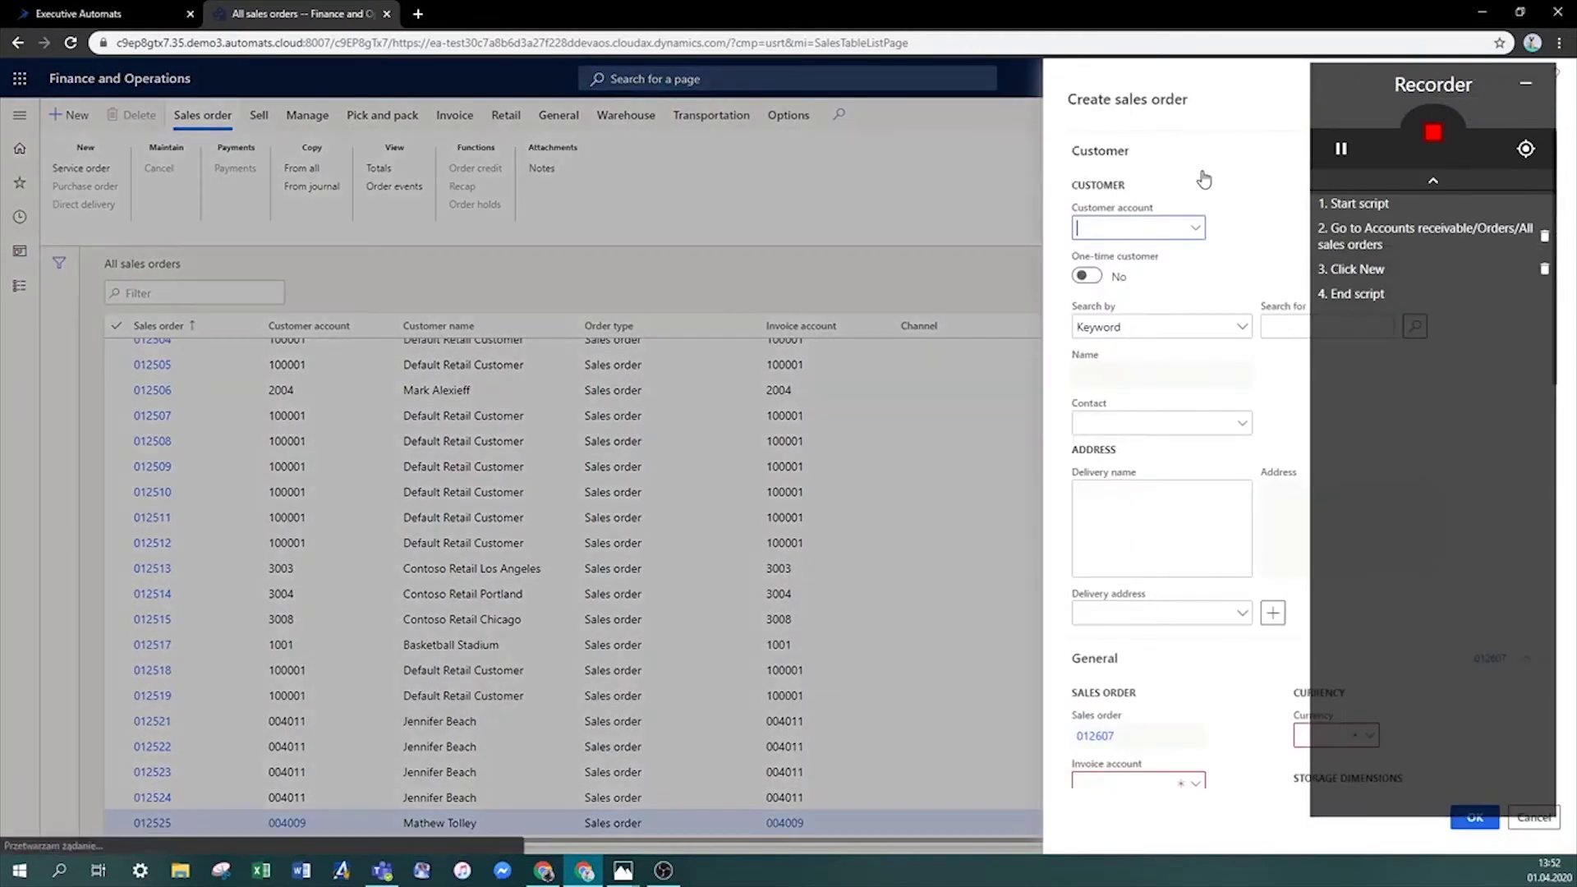
Choose customer 004007 for the new order and confirm it.
left_click_drag(1386, 101, 866, 97)
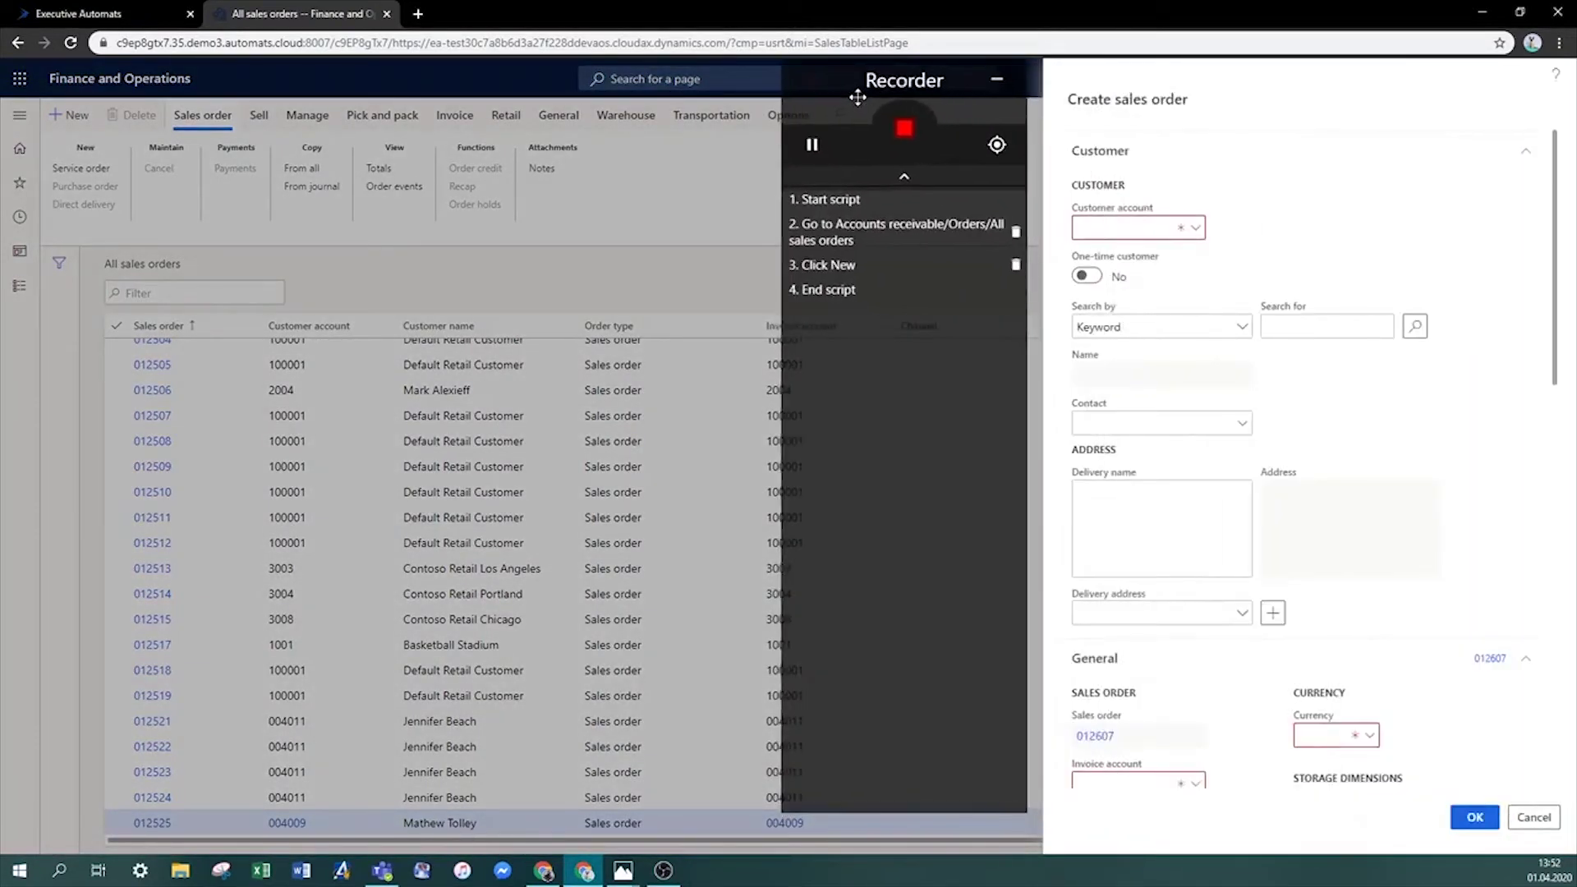
left_click(1196, 228)
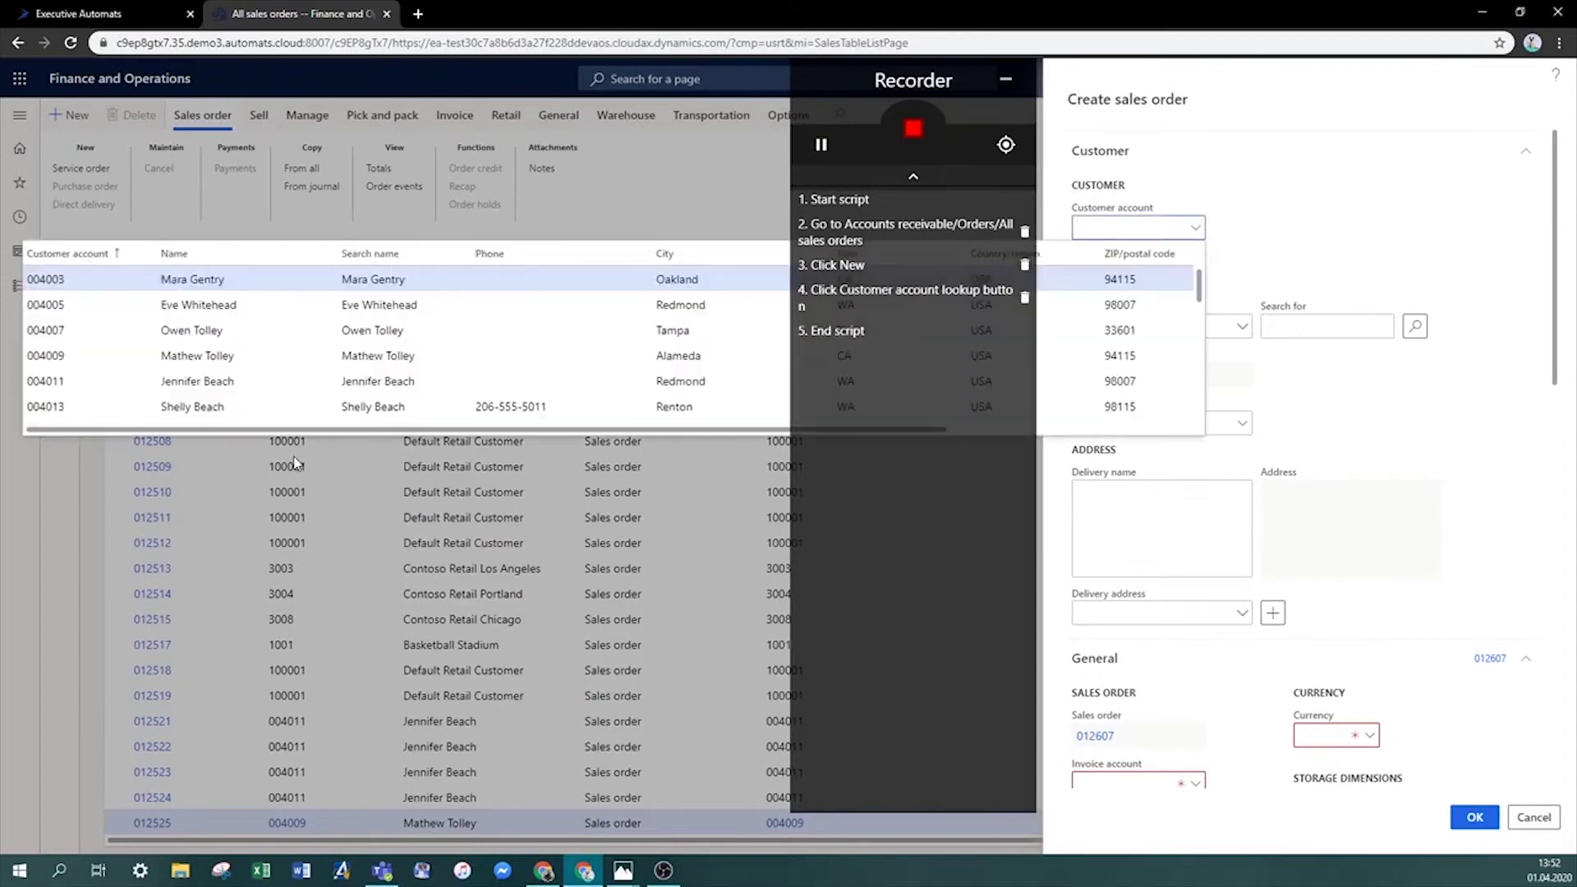
left_click(182, 331)
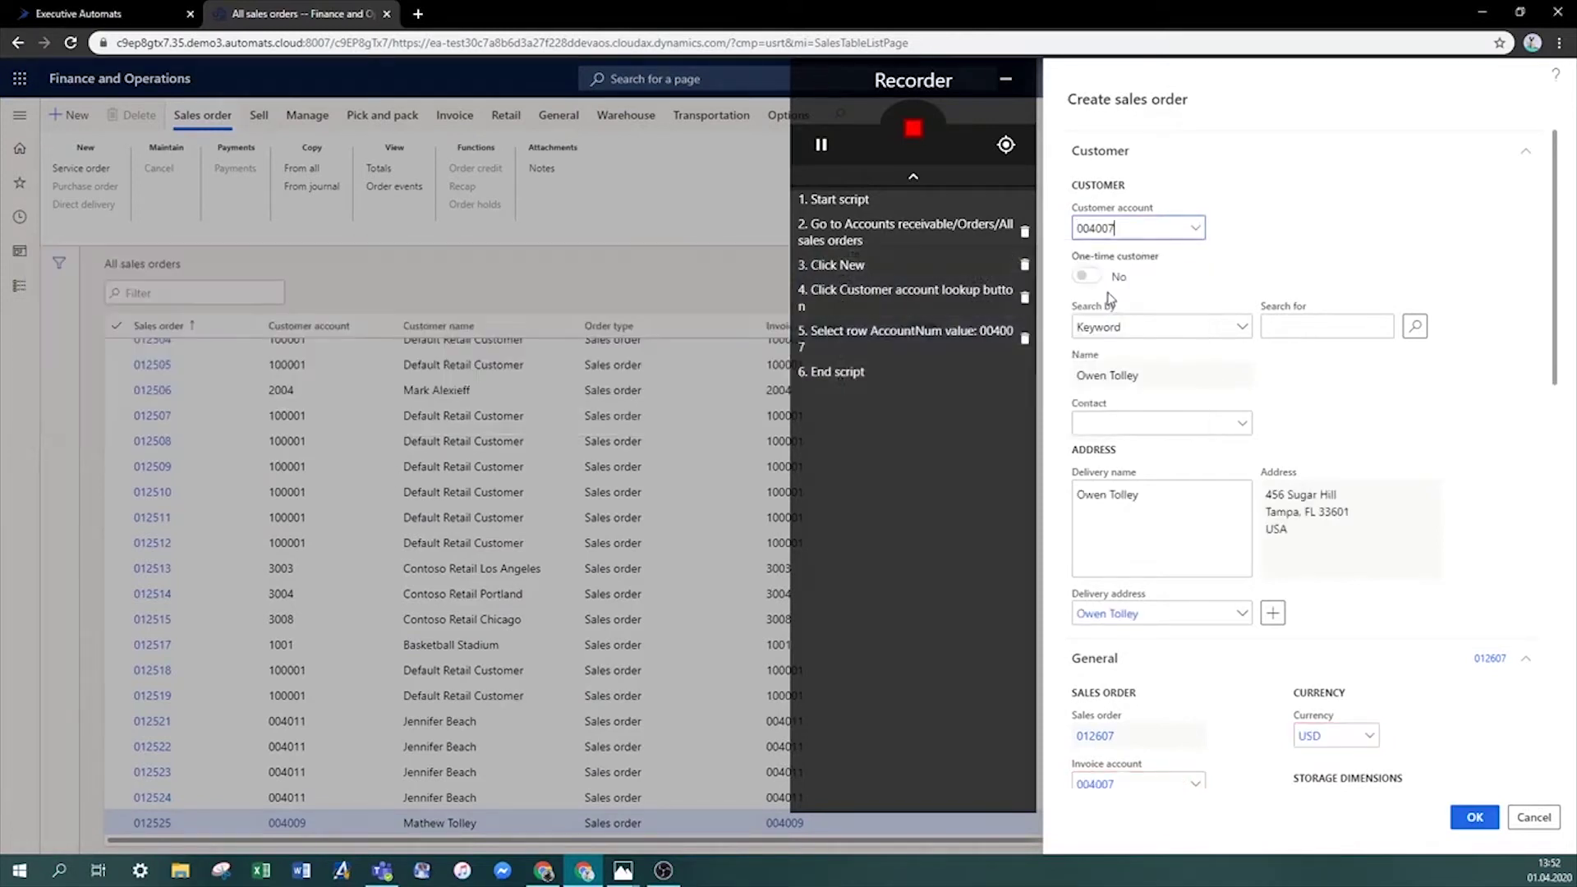
left_click(1485, 825)
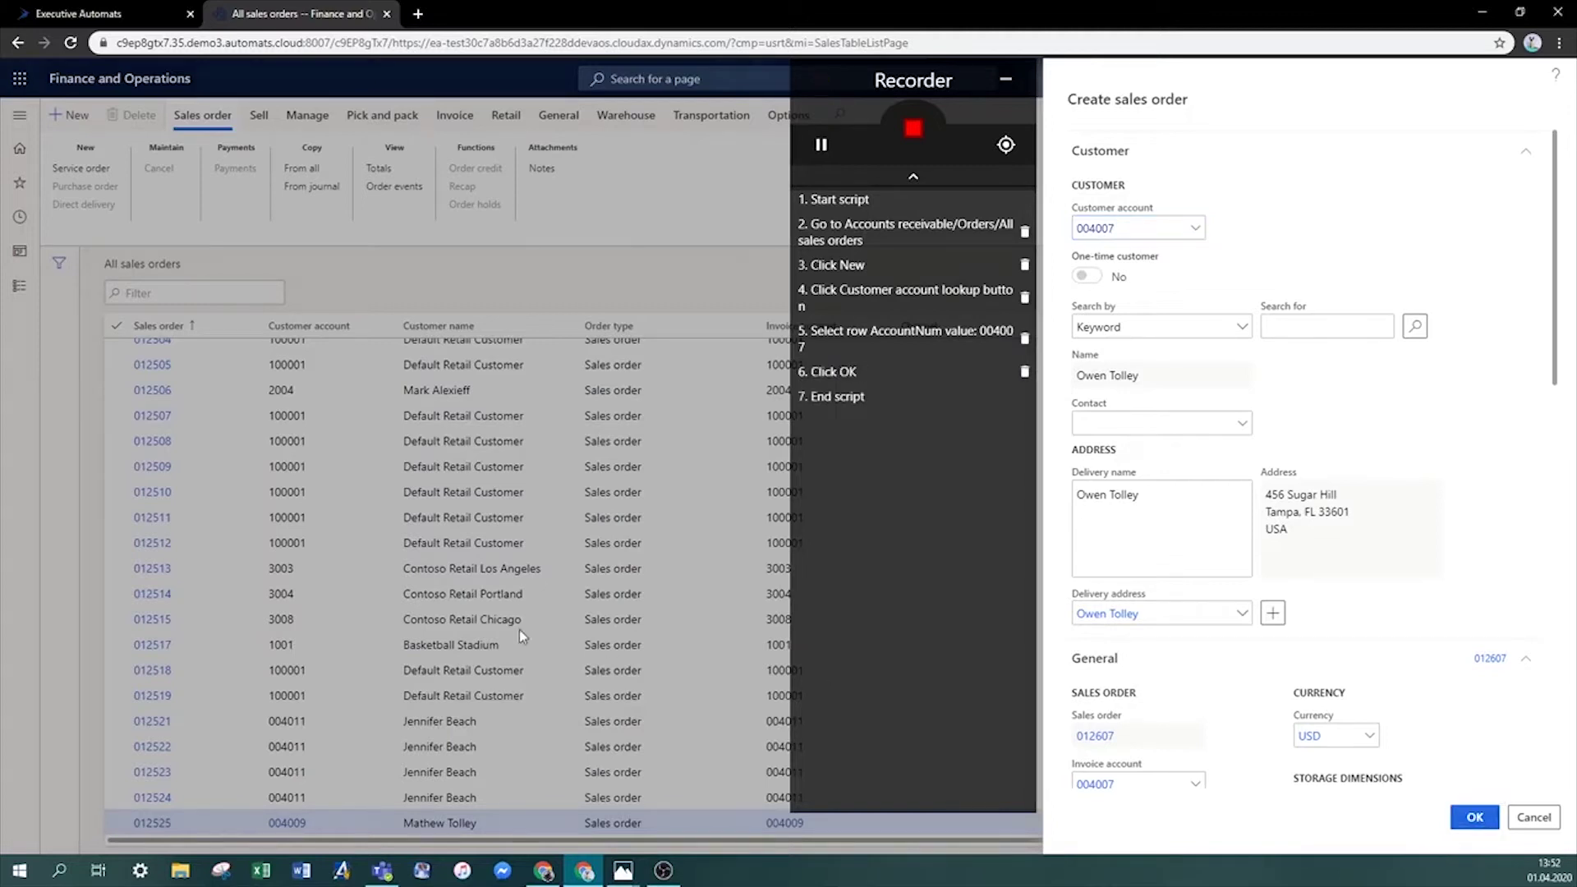
Add item 0005 Basic Inner Tube to the order line with discount 1, netting 4.99.
scroll(435, 586, "down", 2)
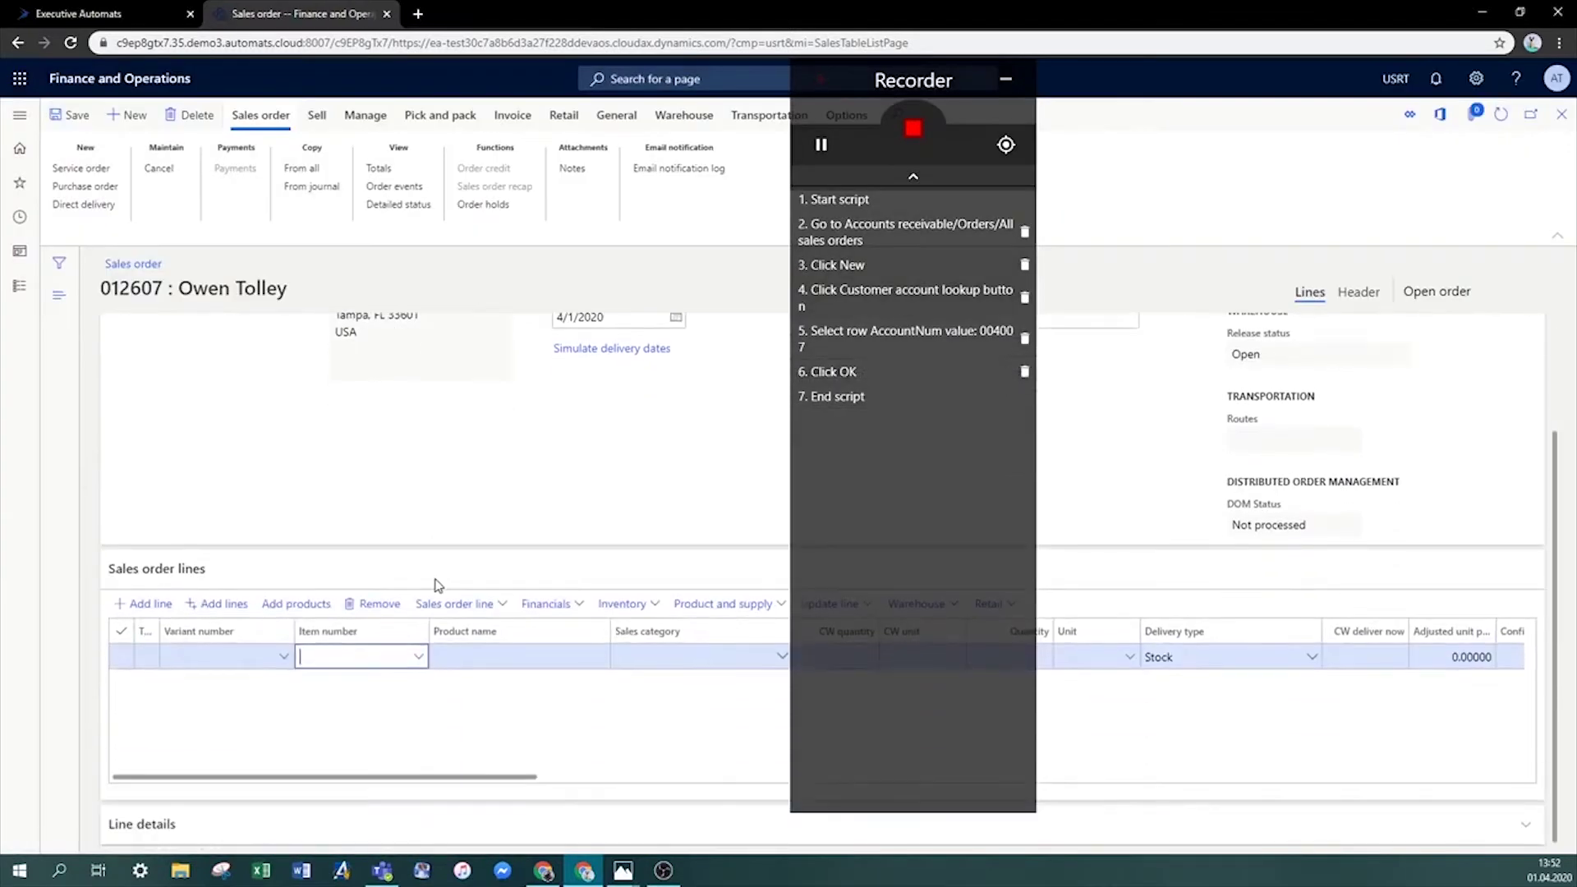
left_click(419, 662)
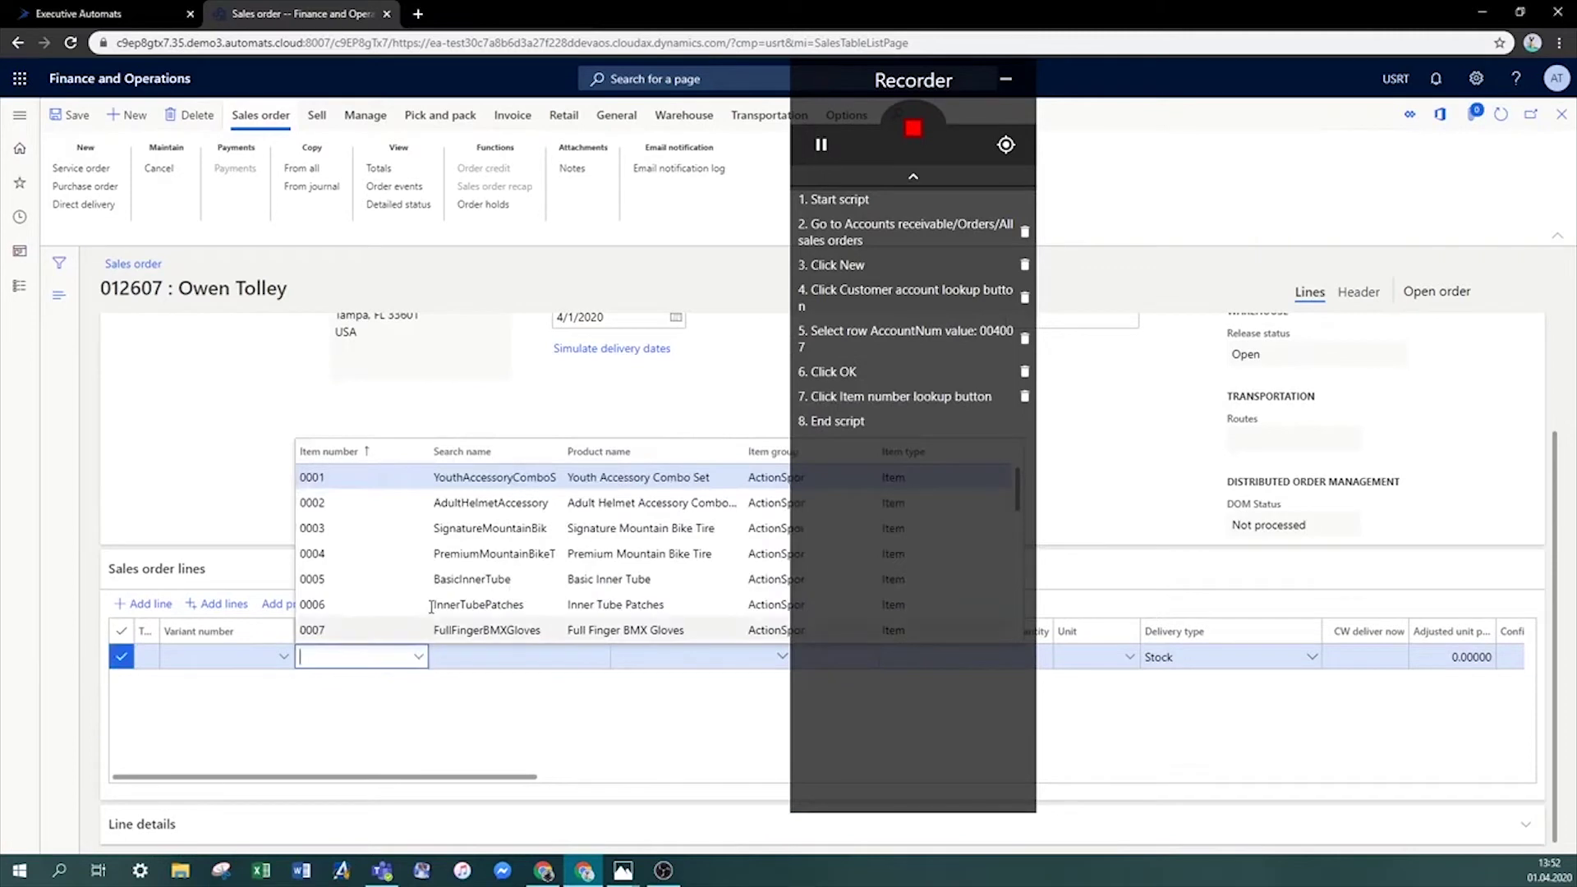
left_click(433, 583)
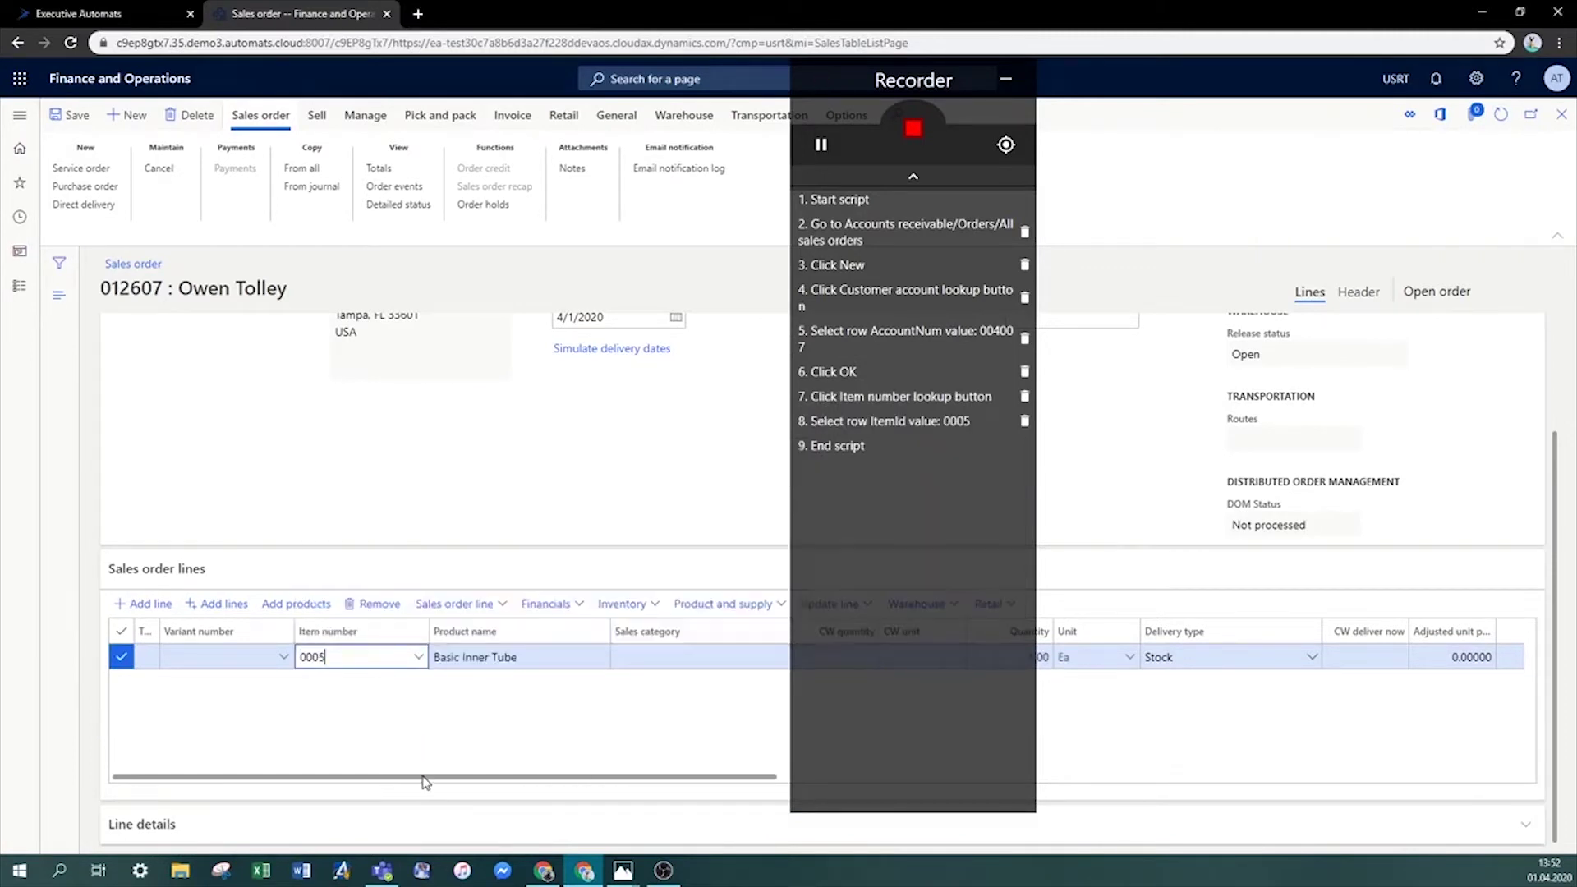
left_click_drag(423, 775, 941, 766)
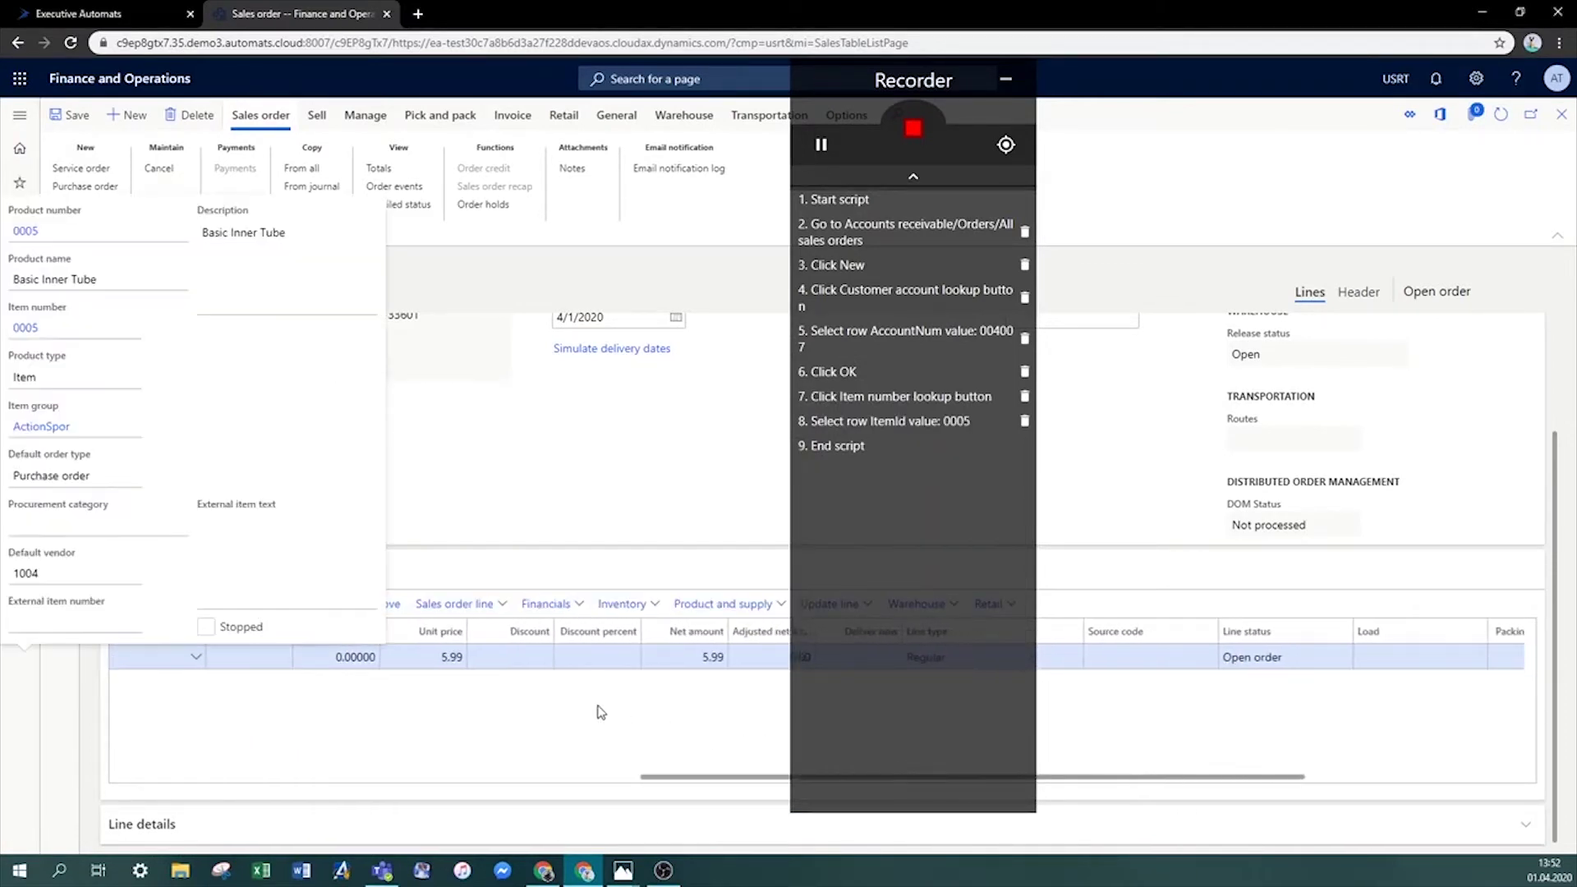
left_click(530, 652)
type("1")
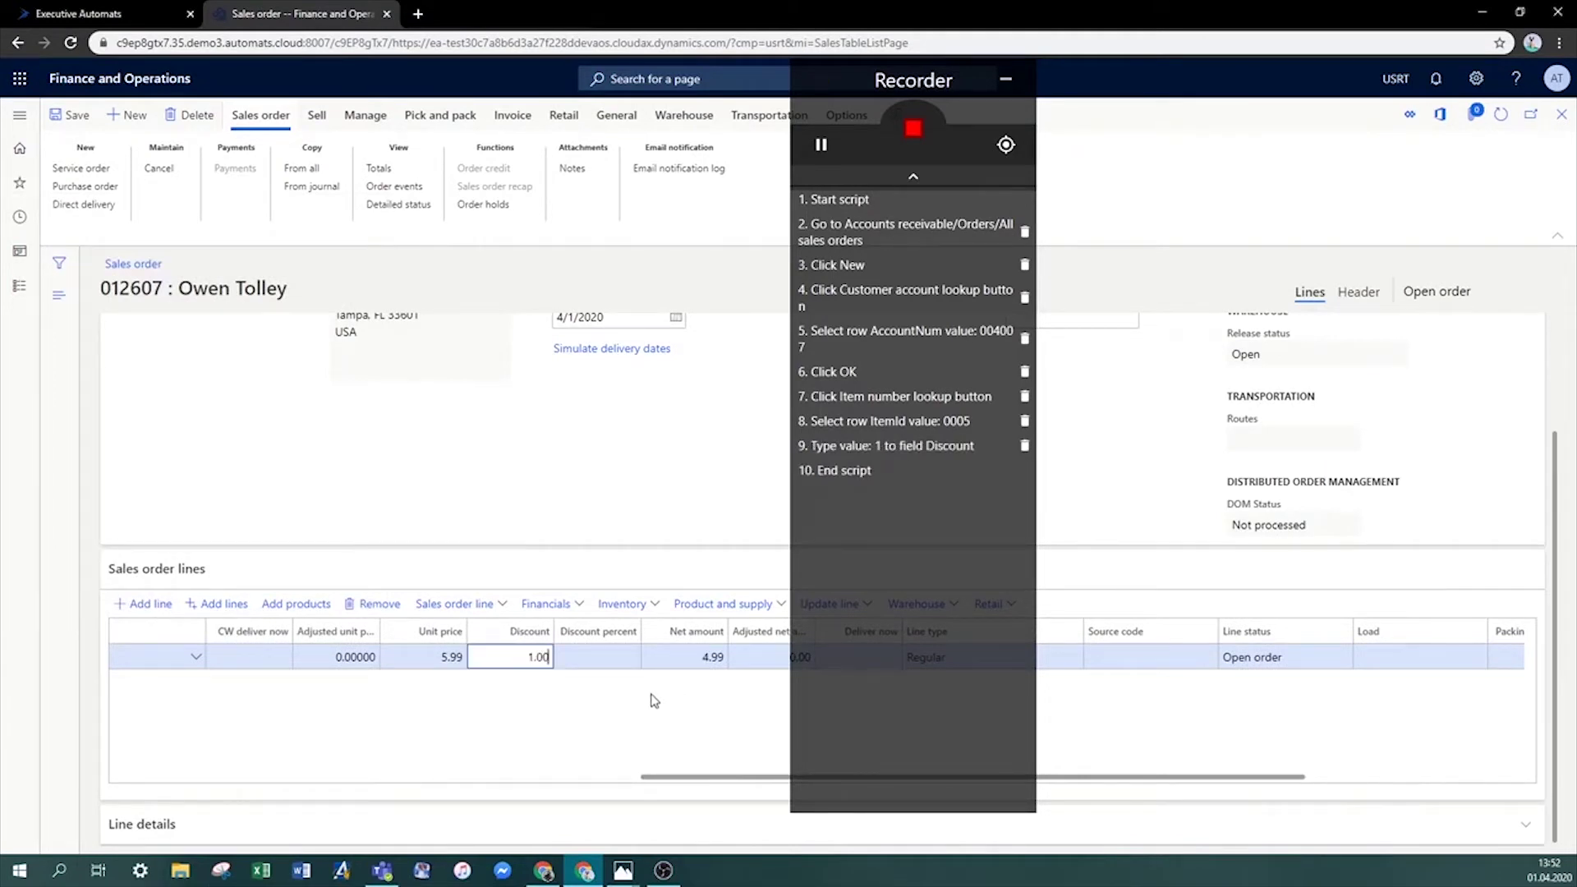
left_click(1006, 149)
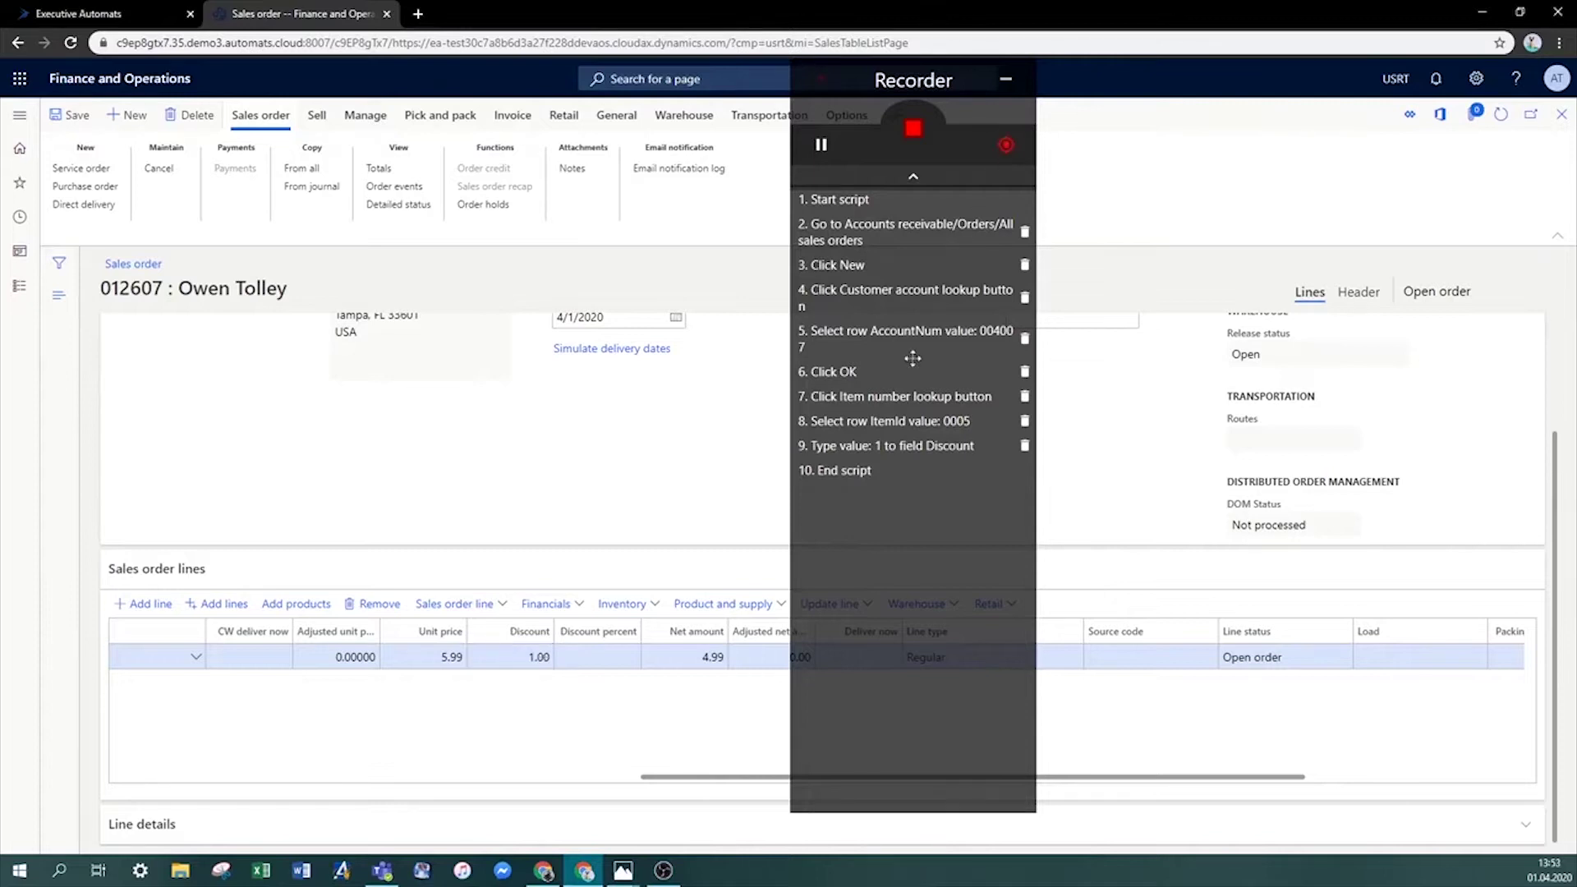
Capture the line's net amount into variable VarNetAm, then save and close order 012607.
left_click(689, 657)
left_click(800, 471)
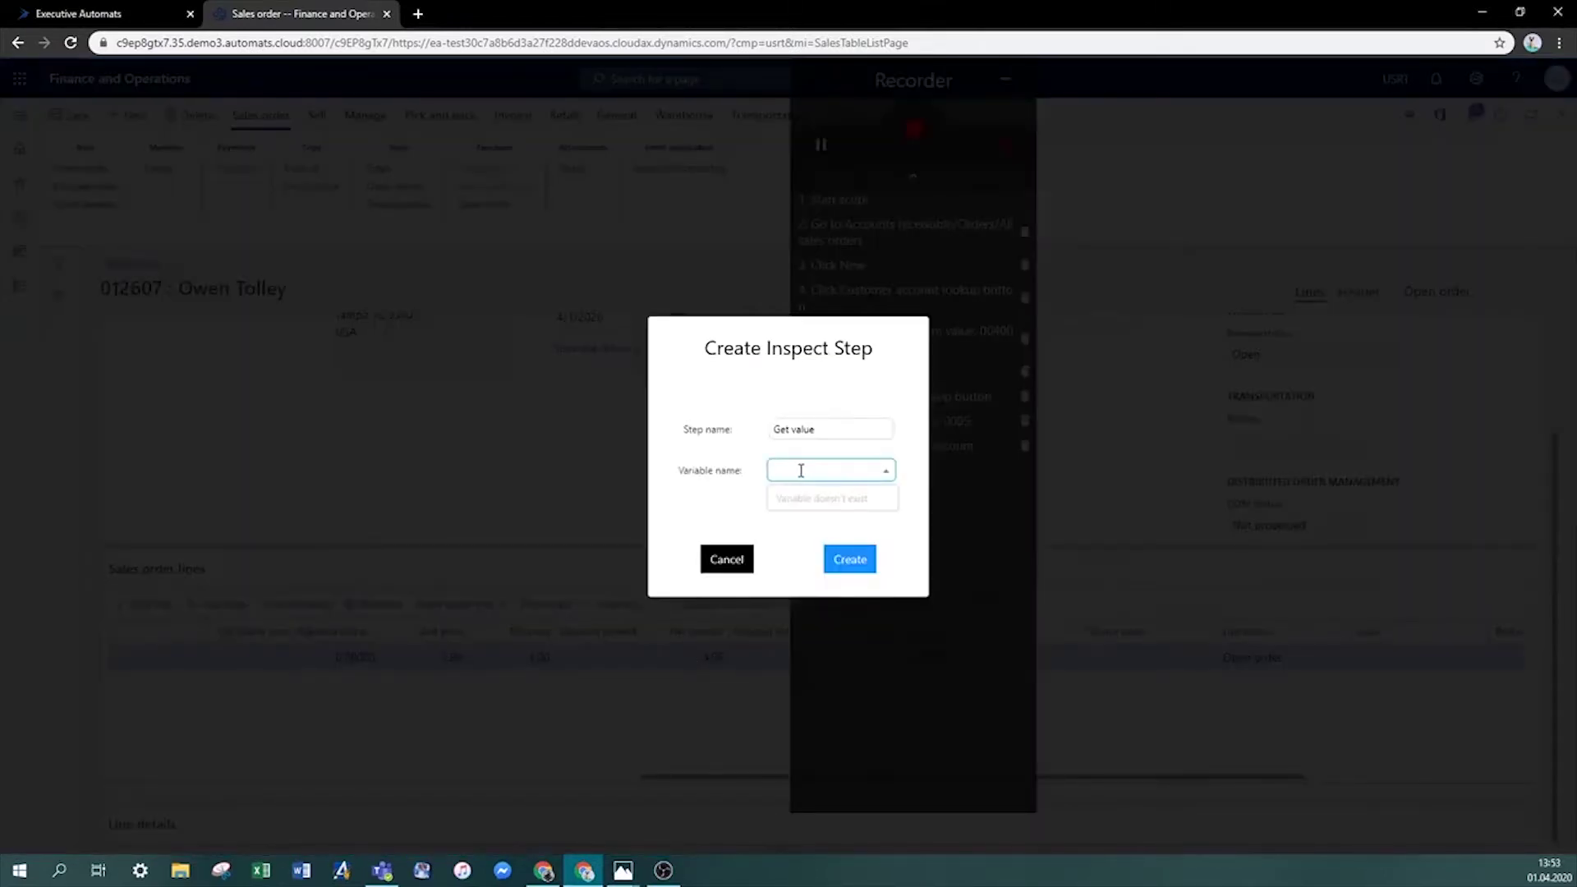
type("VarNe")
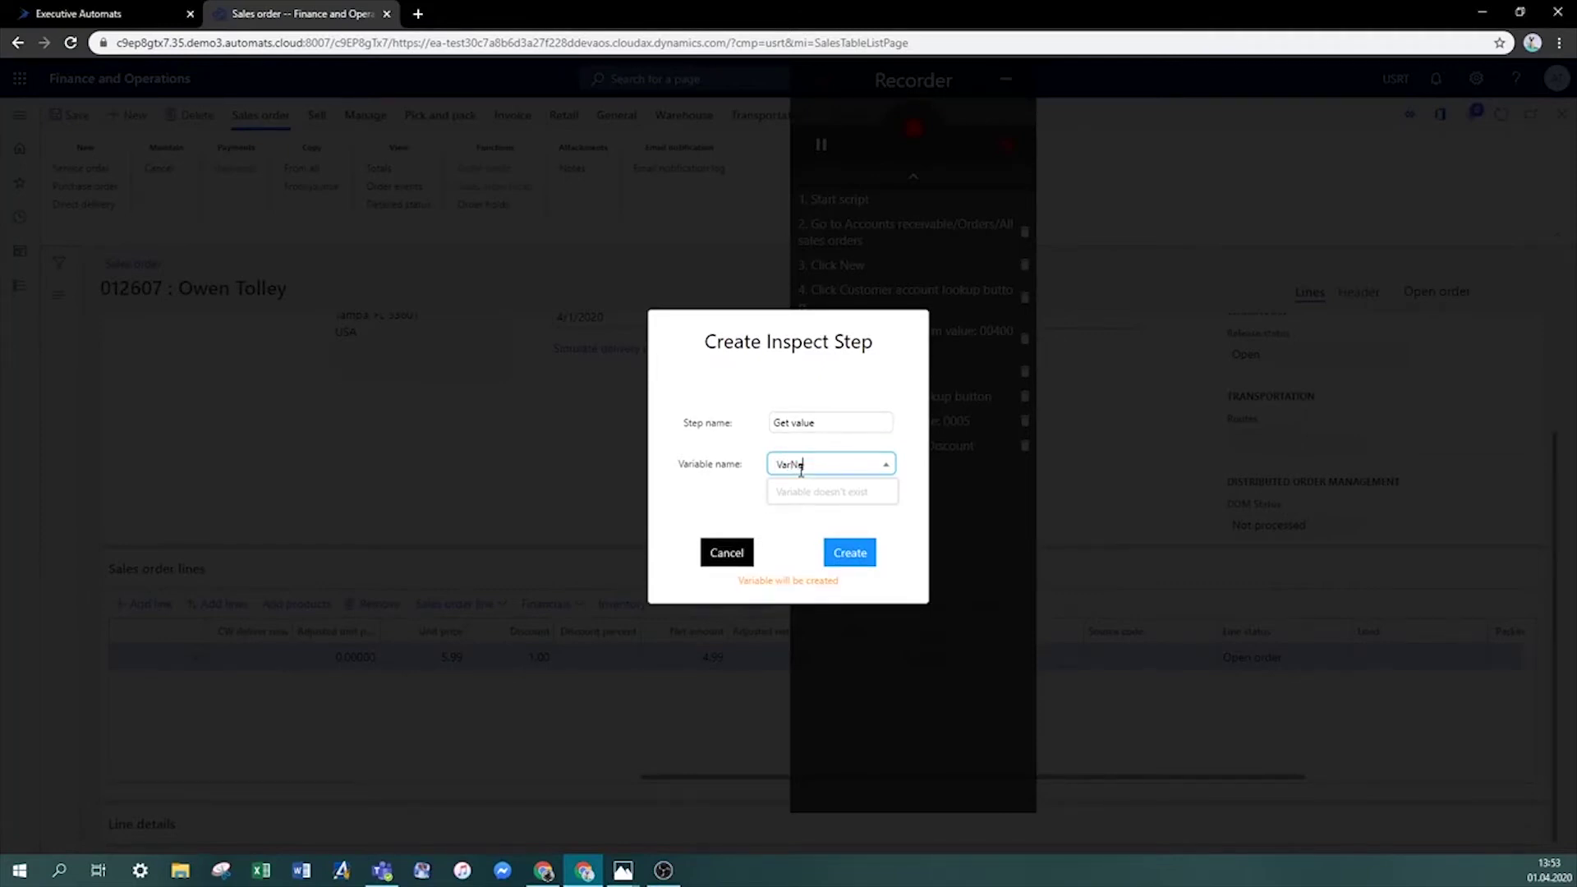
type("tAmount")
left_click(850, 553)
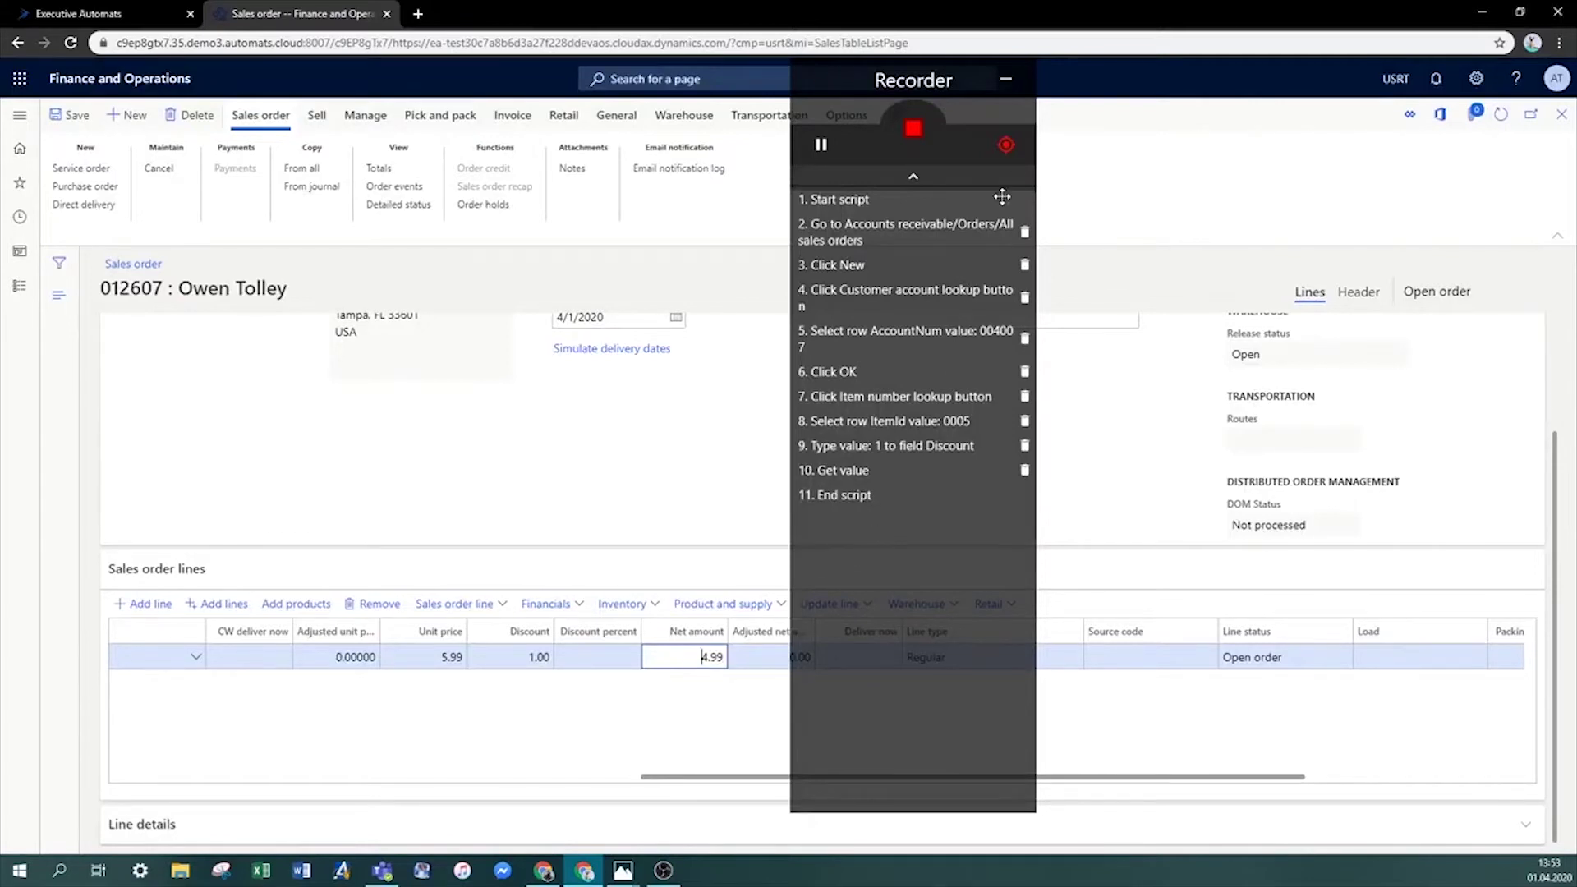
left_click(1007, 146)
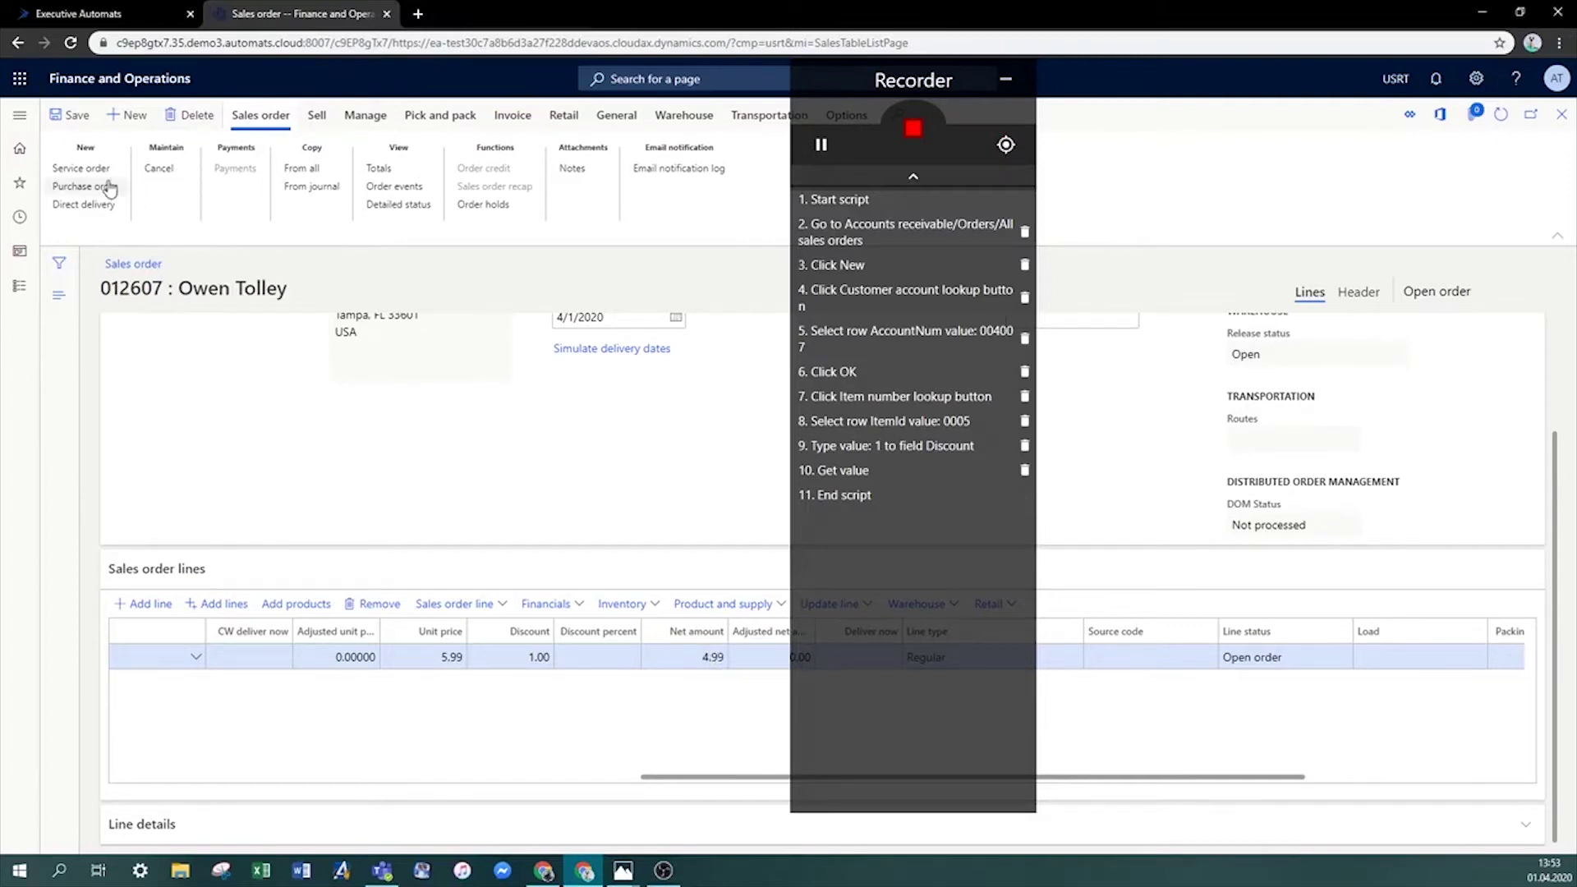
left_click(72, 119)
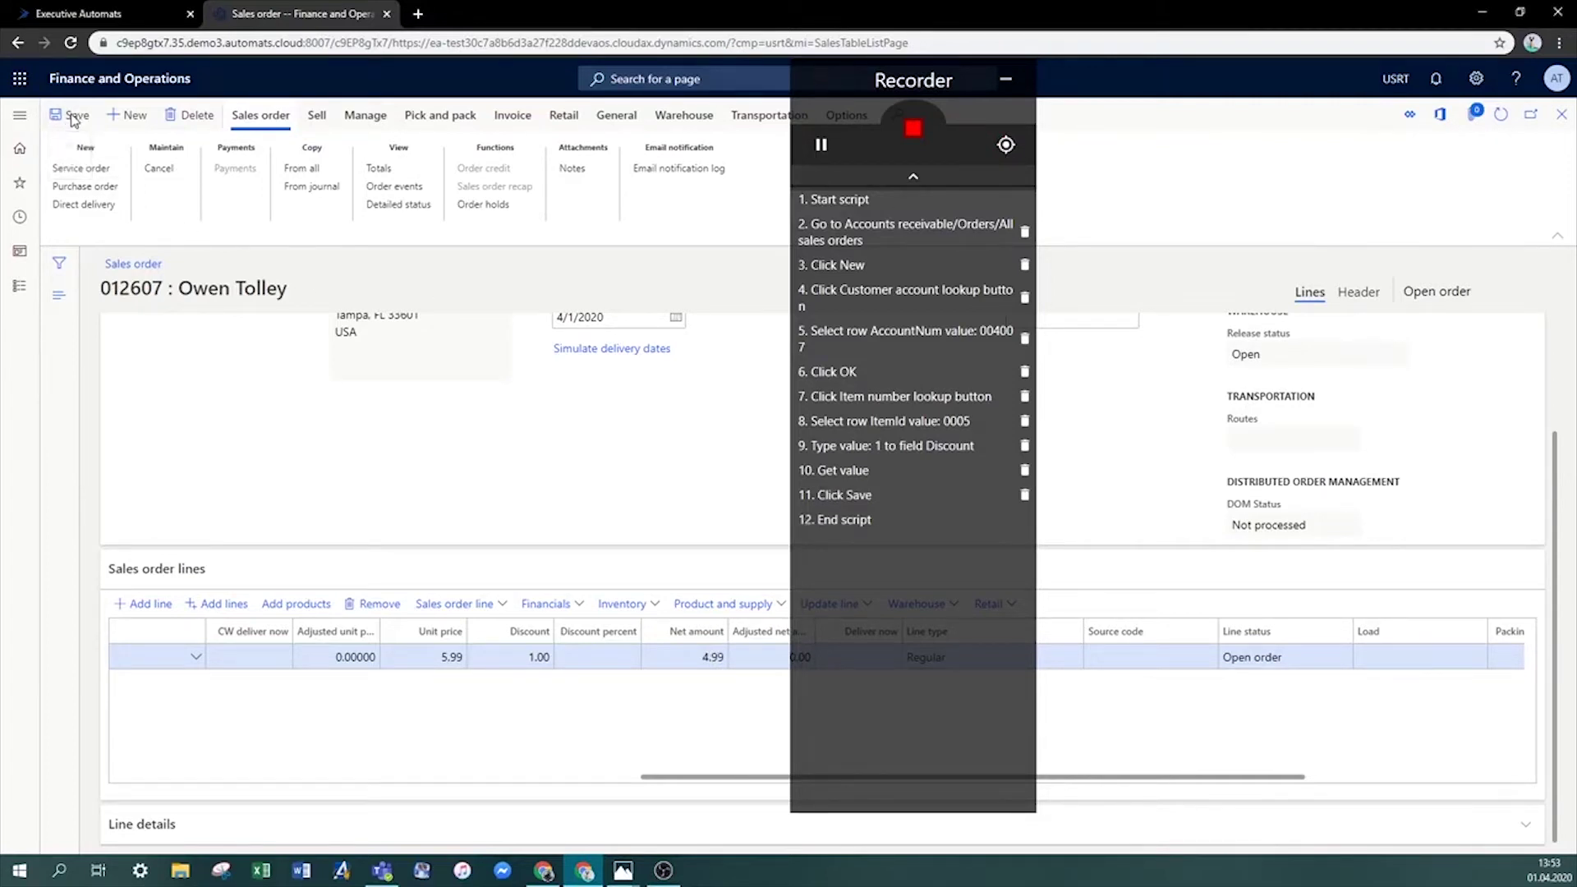
left_click(1562, 130)
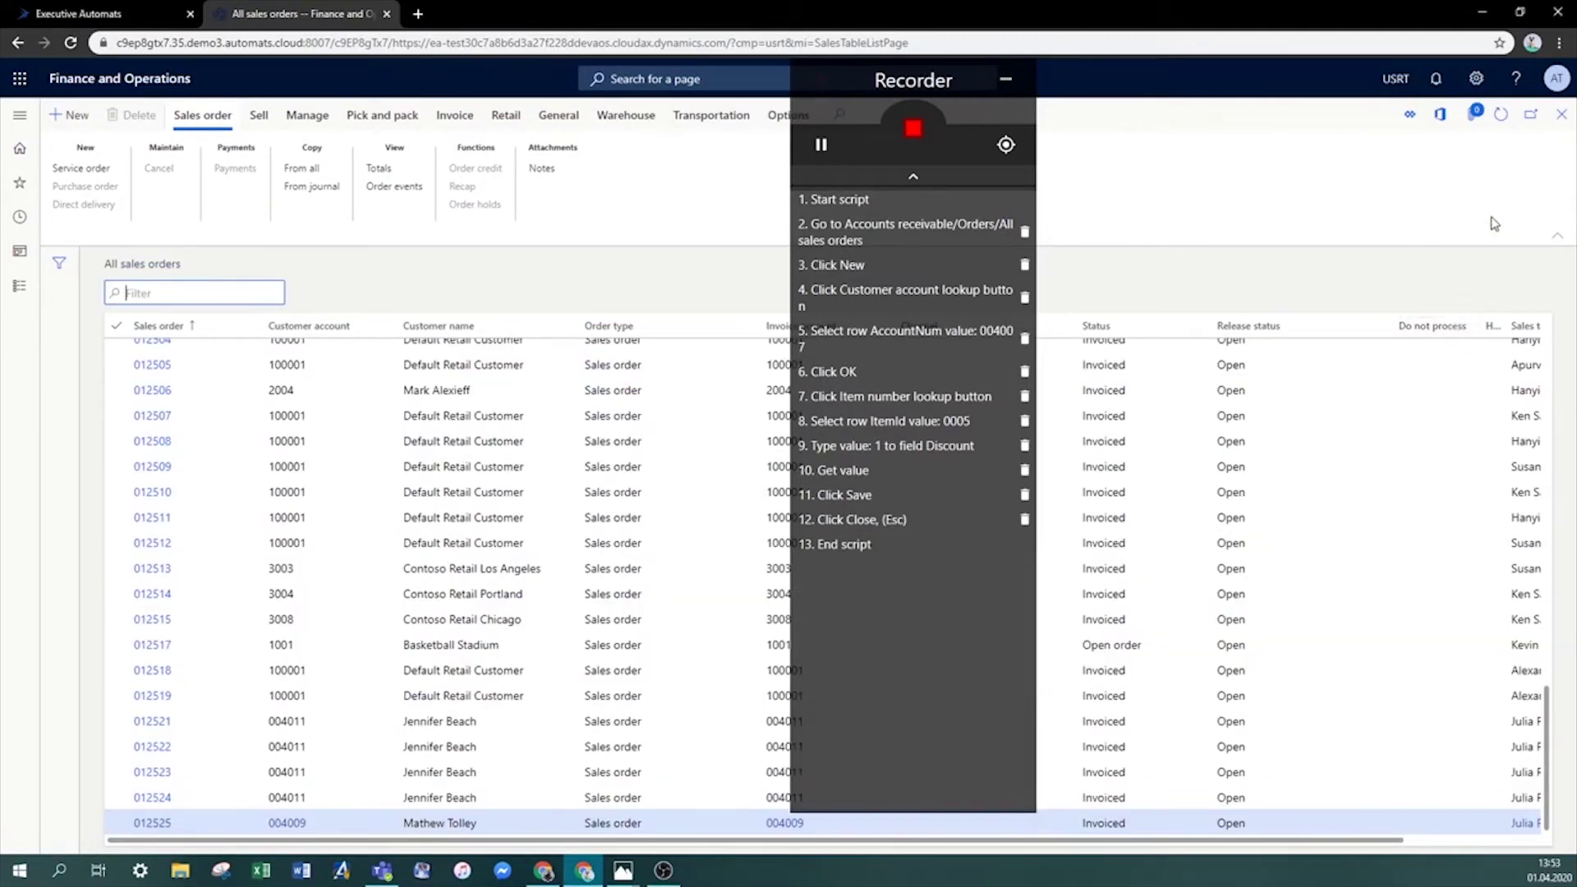
Refresh All sales orders to show order 012607, deleting the recorded 'Select row' step.
left_click(1502, 122)
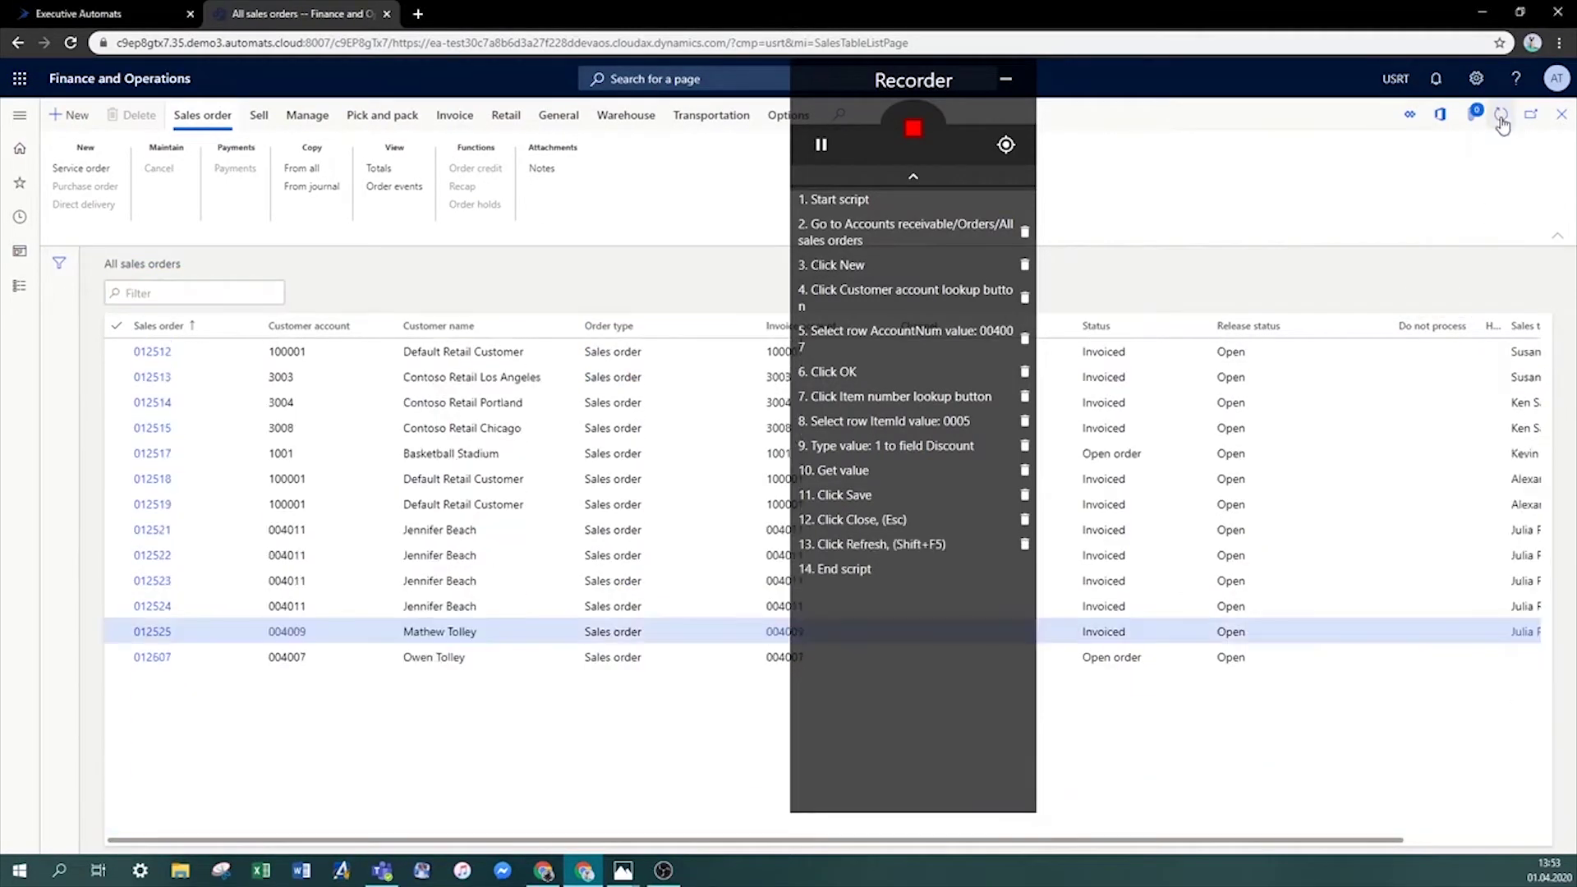
left_click(368, 828)
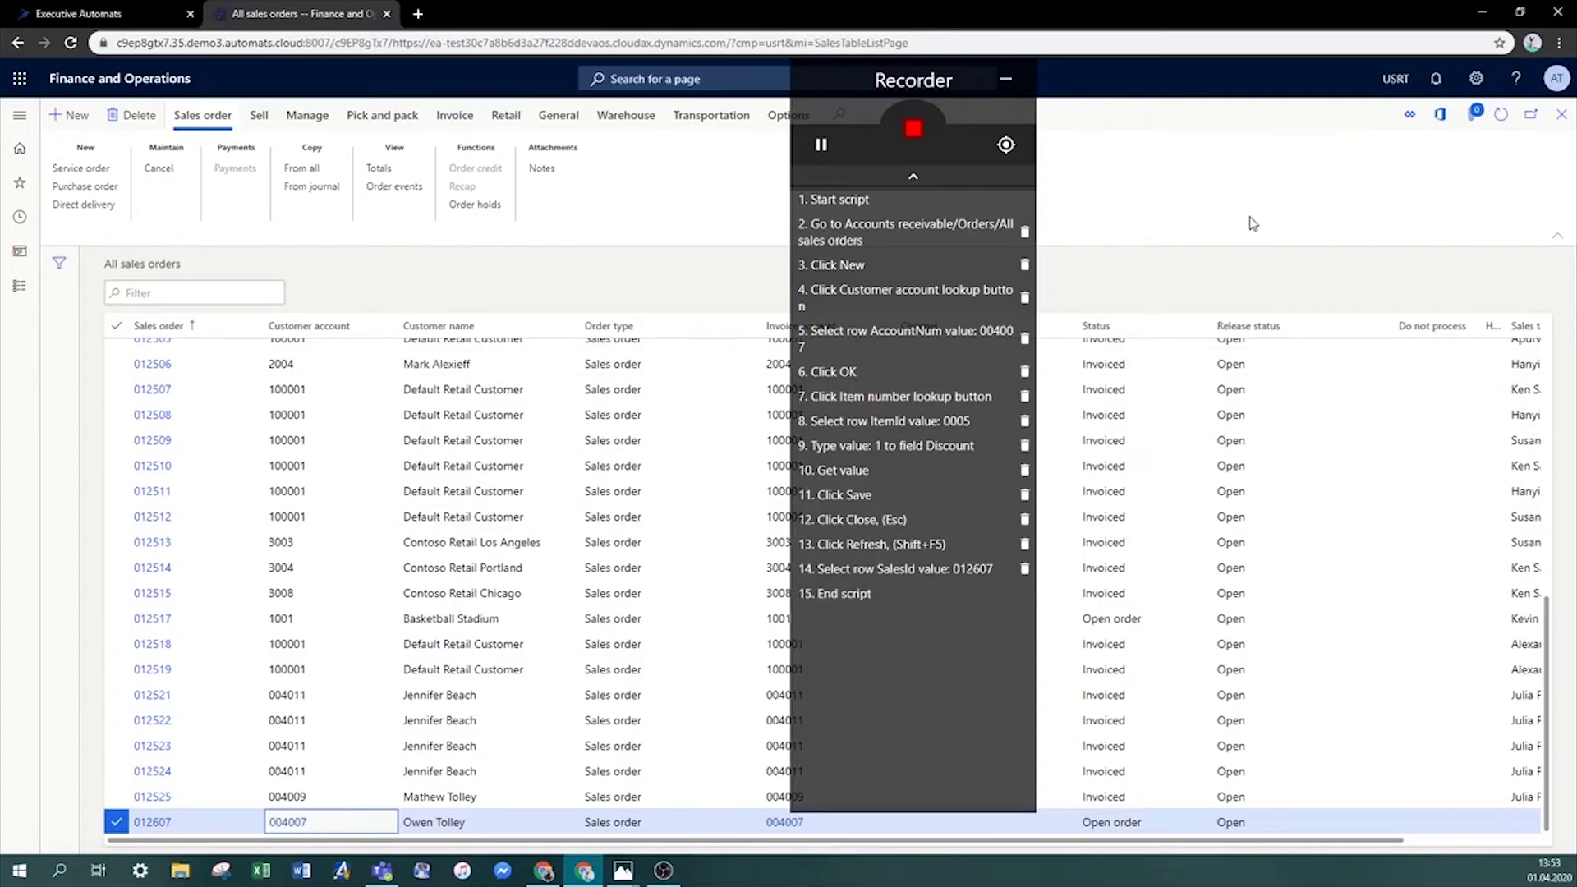
left_click(1024, 571)
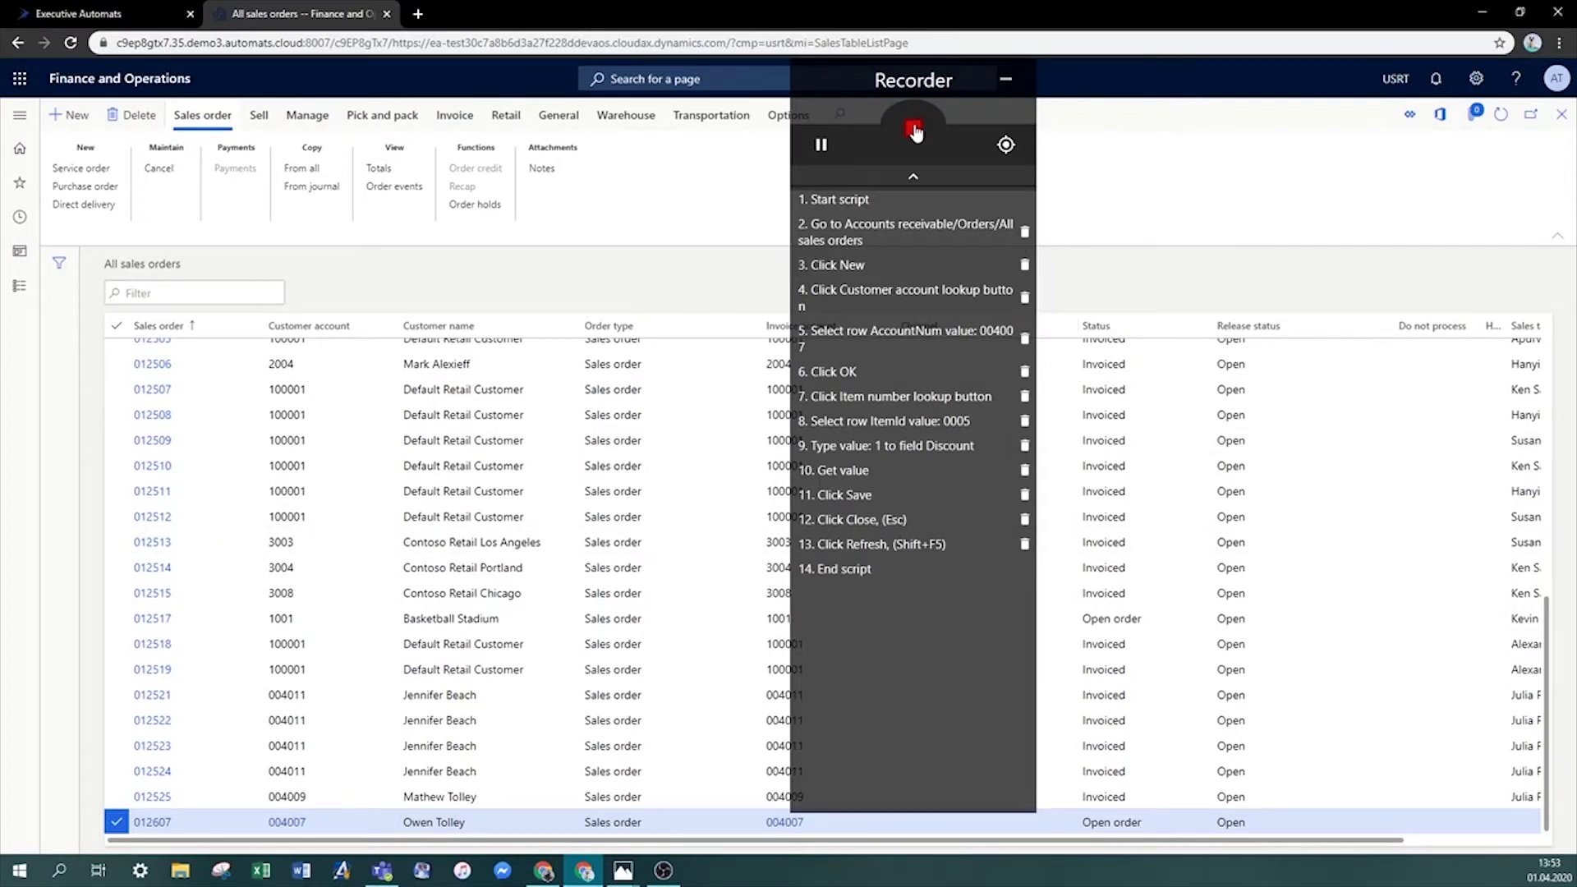
Stop the recorder, save the recorded steps, and close the Finance and Operations tab.
left_click(915, 132)
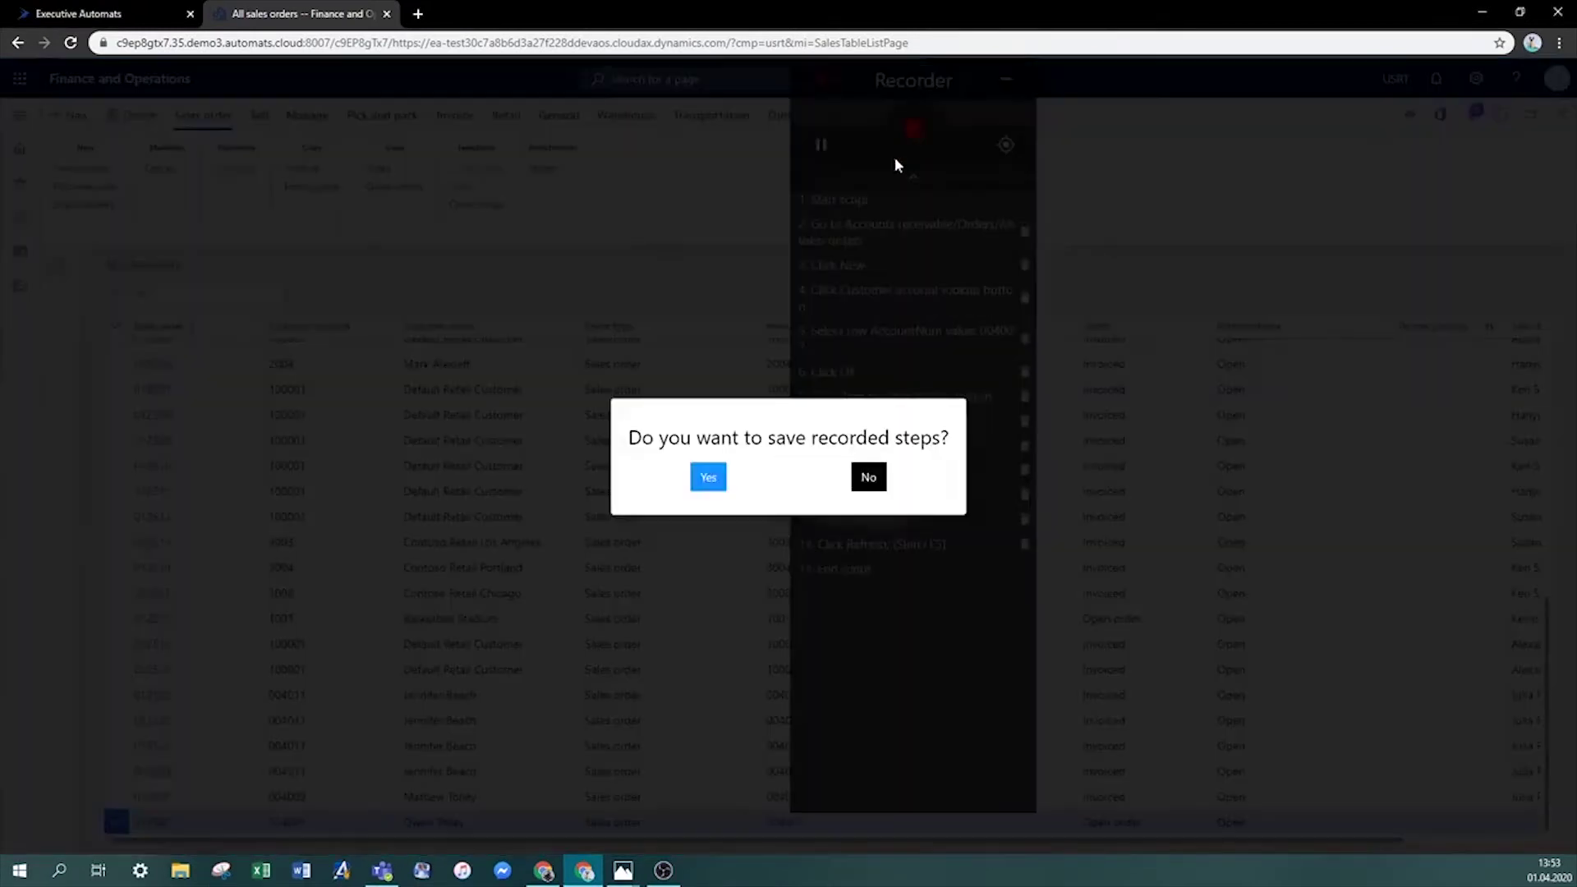
left_click(710, 477)
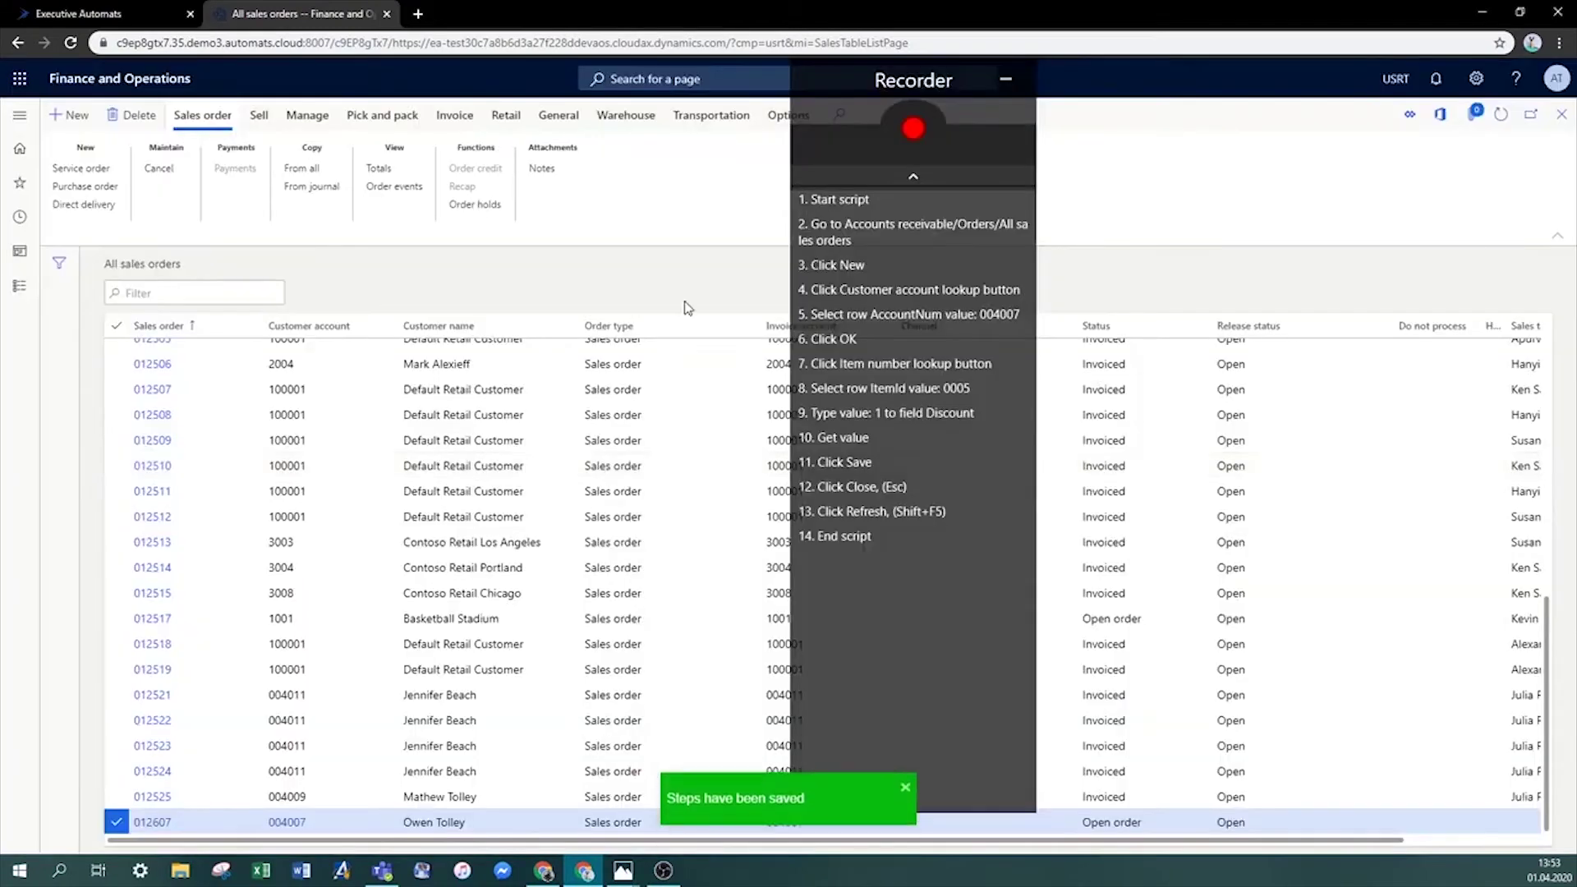
left_click(386, 15)
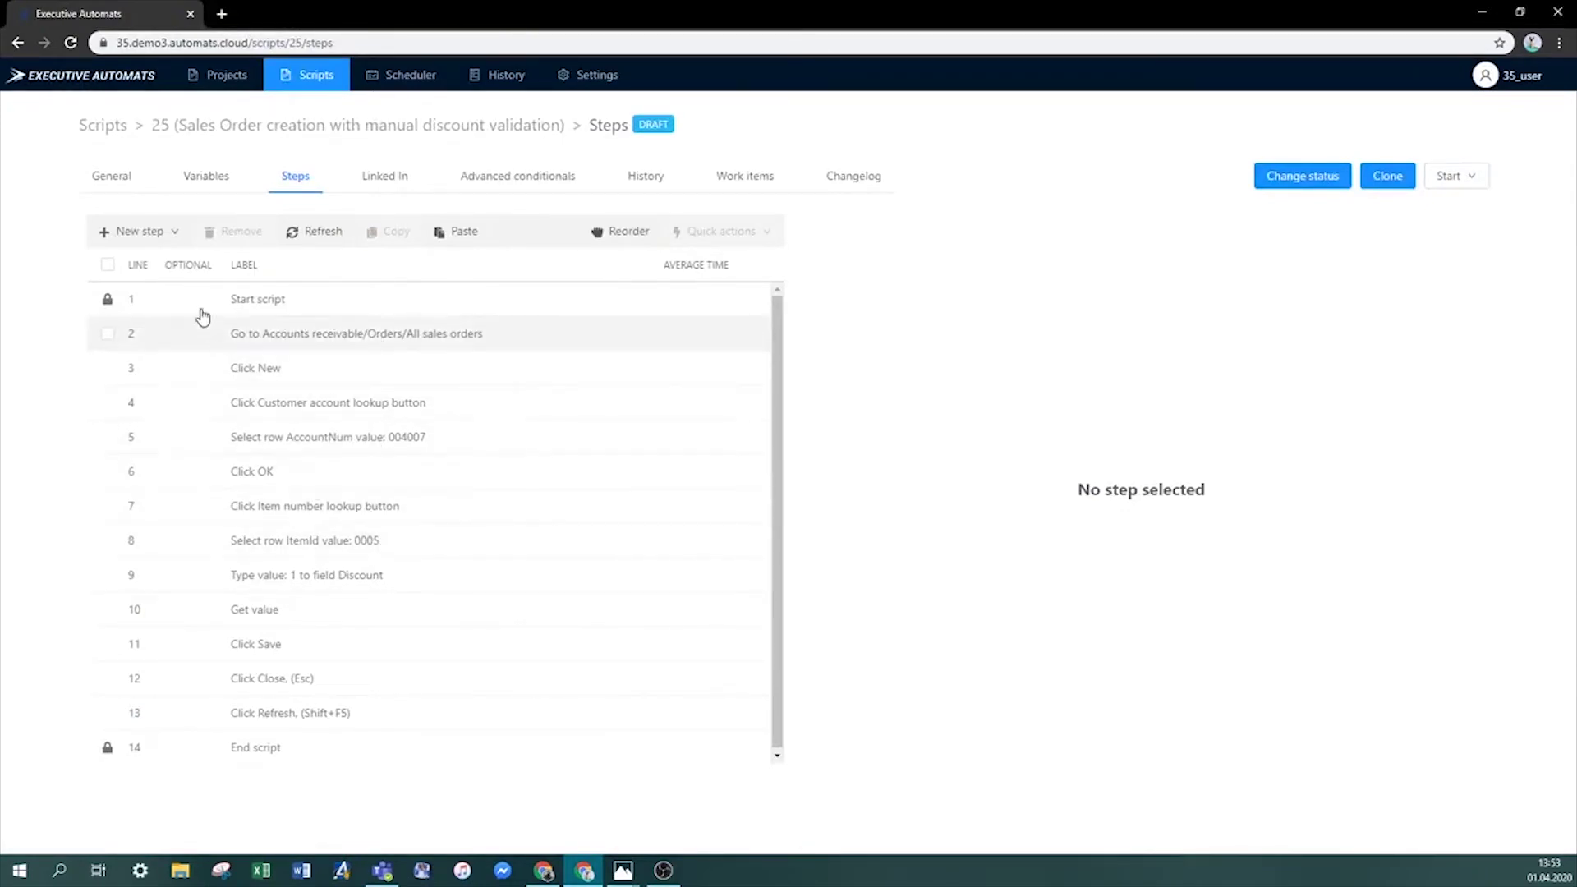
Create a conditional step labelled 'Validation Check' placed after the Get value step.
left_click(174, 234)
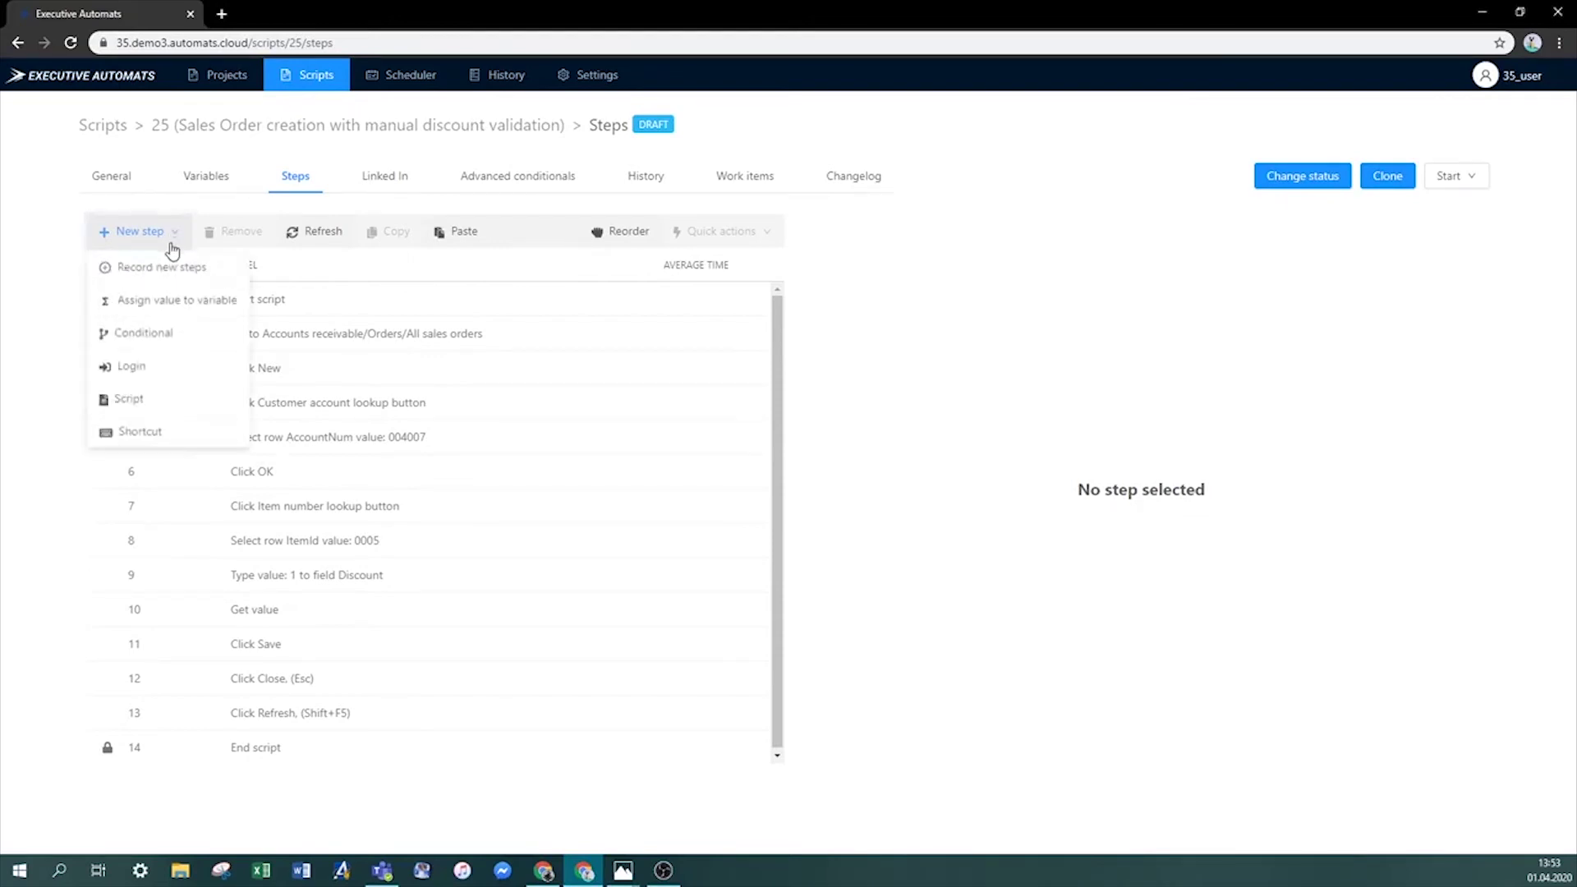
left_click(175, 337)
left_click(1000, 145)
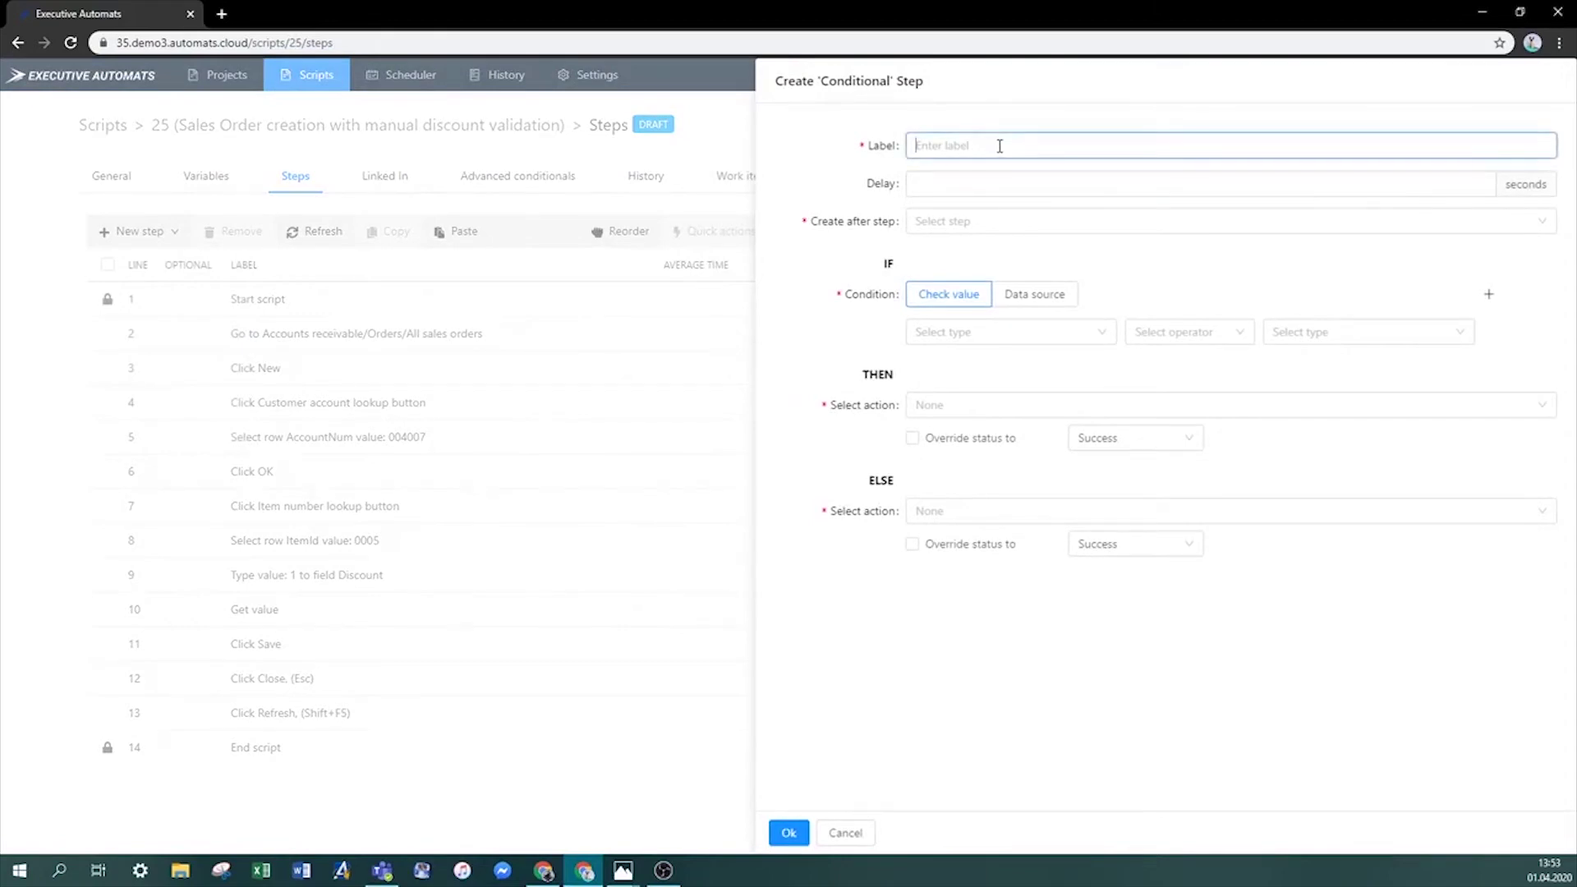
type("Validation Check")
left_click(957, 230)
scroll(1013, 286, "down", 2)
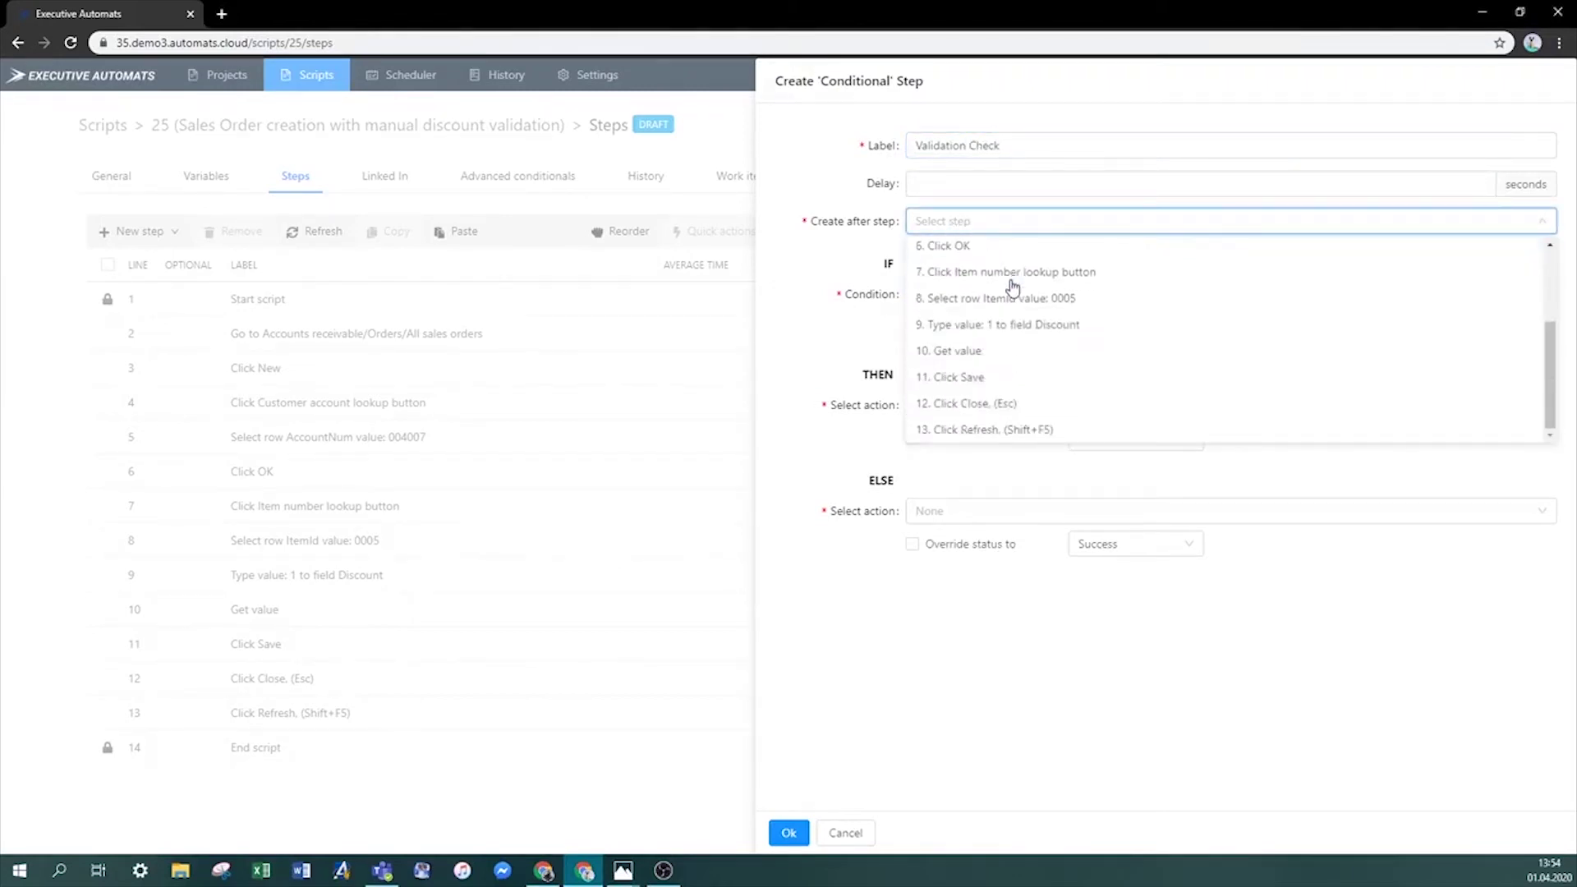
left_click(1034, 350)
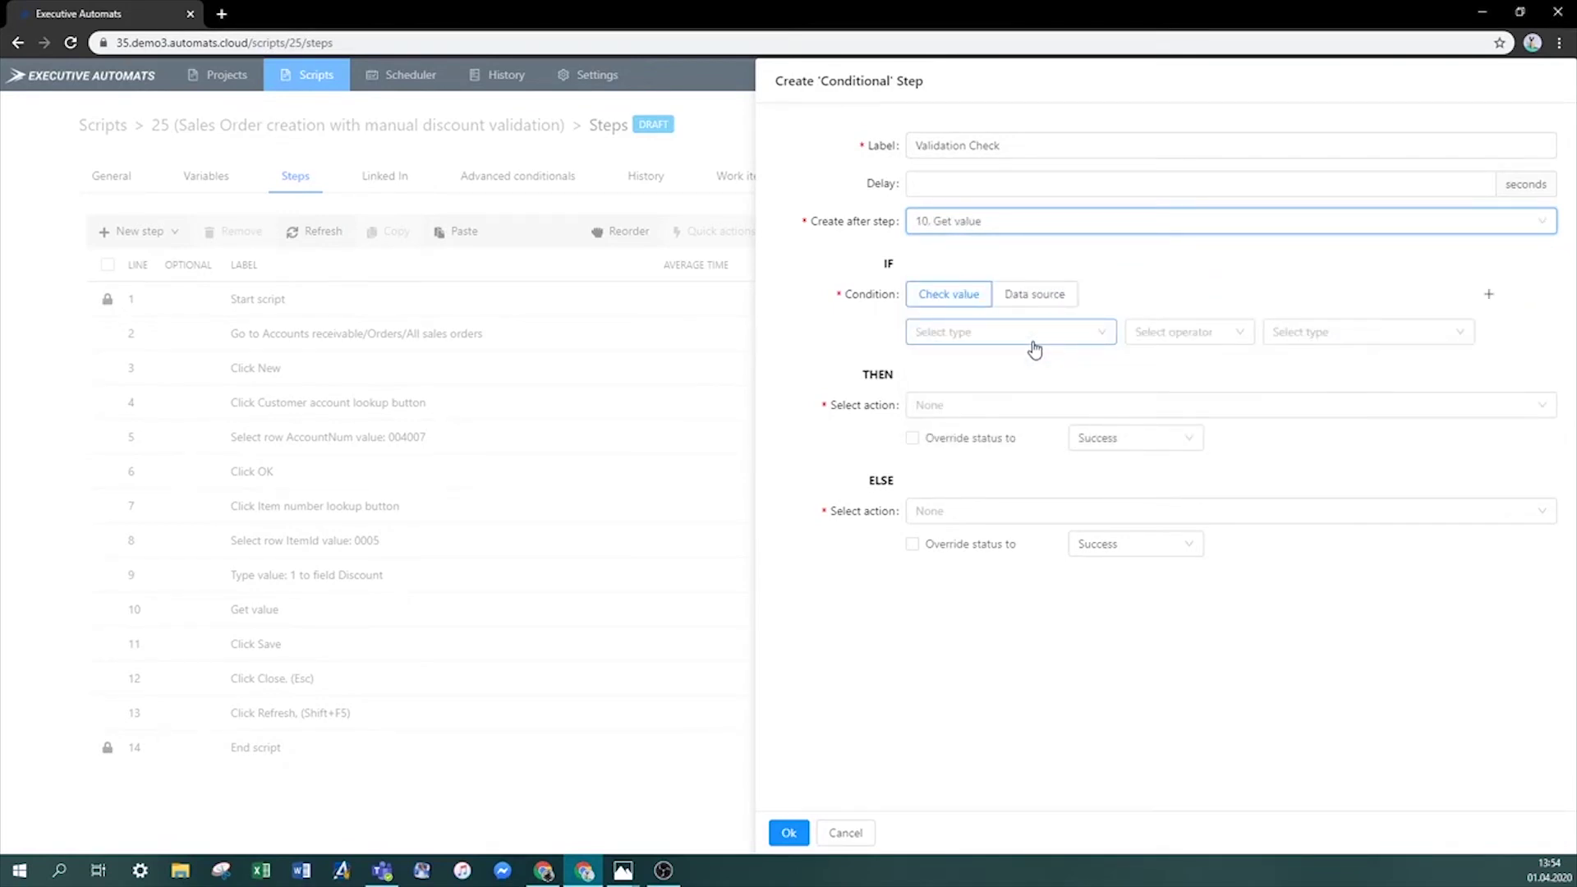
Set the condition so variable VarNetAmount must equal the constant 4.99.
left_click(1034, 338)
left_click(1038, 414)
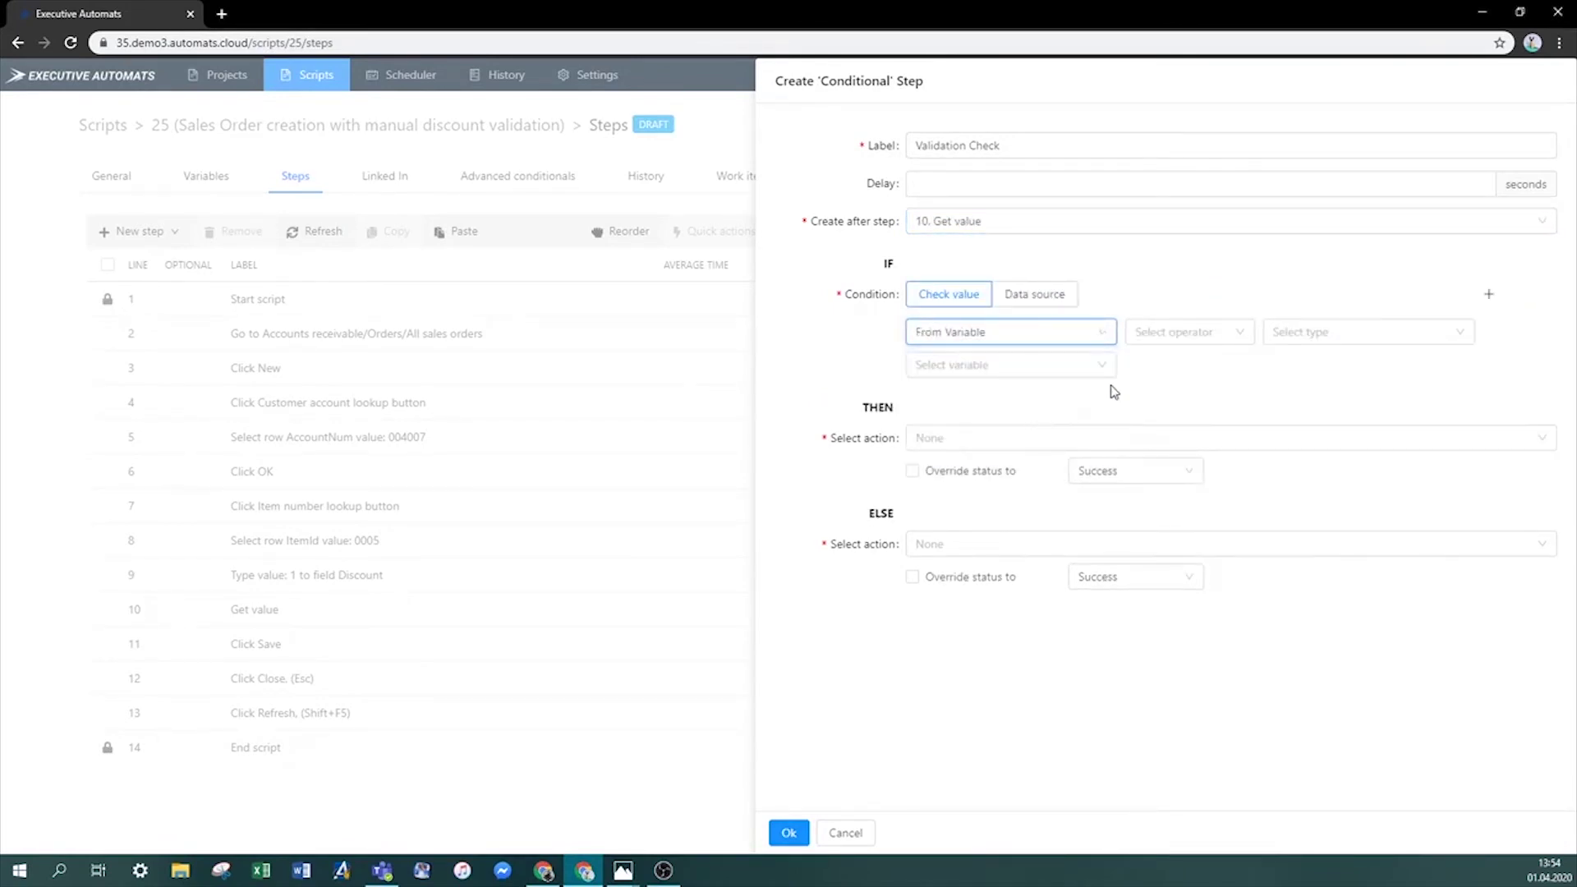
left_click(1213, 333)
left_click(1215, 356)
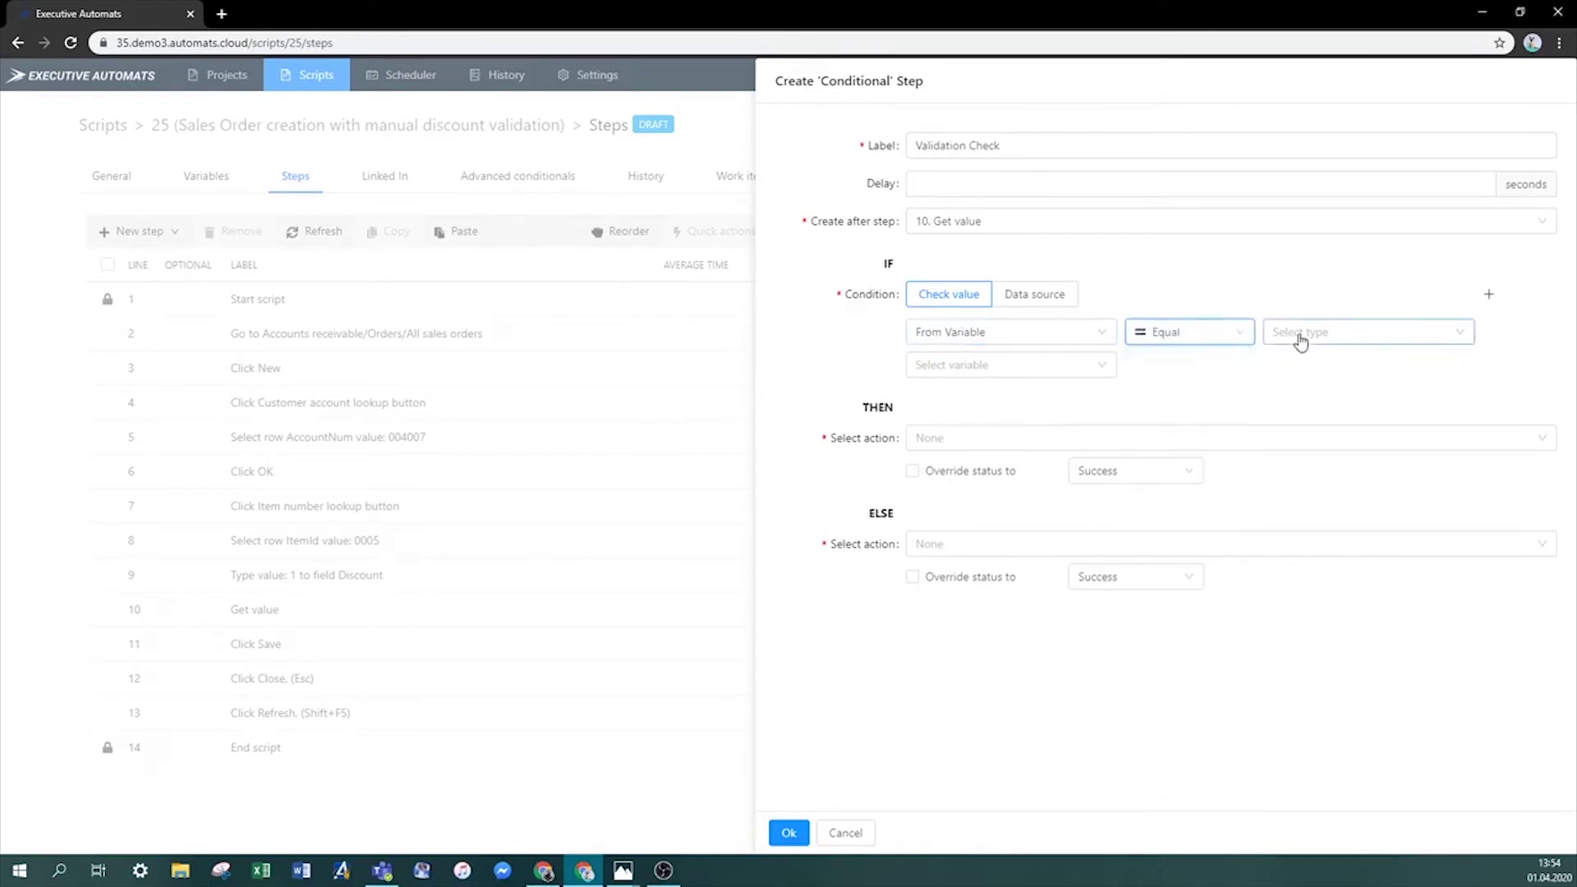
left_click(1300, 339)
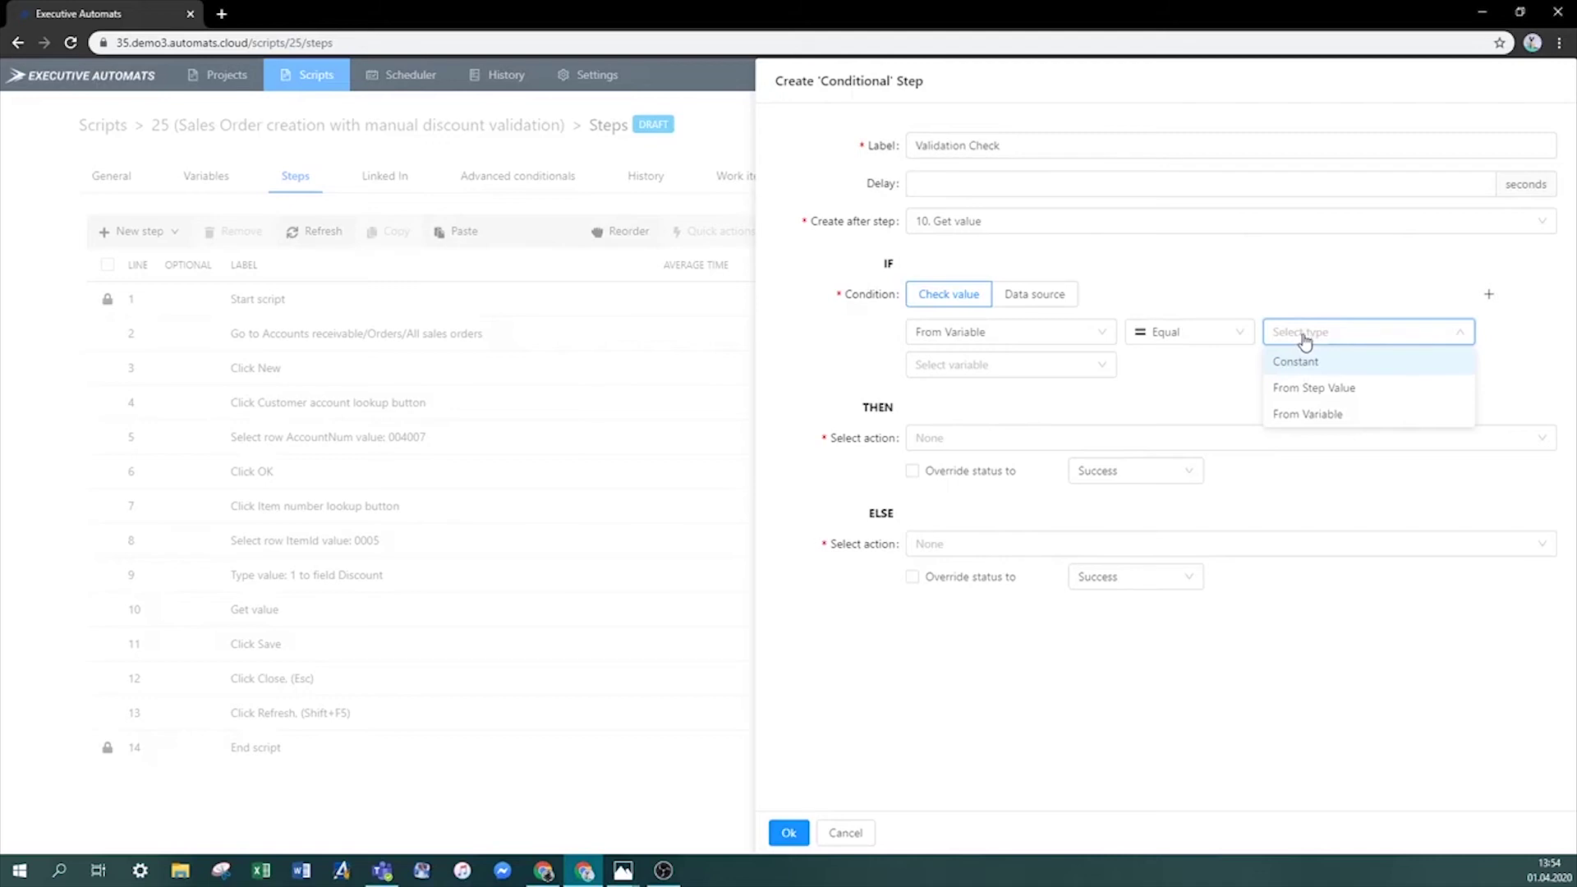
left_click(1307, 361)
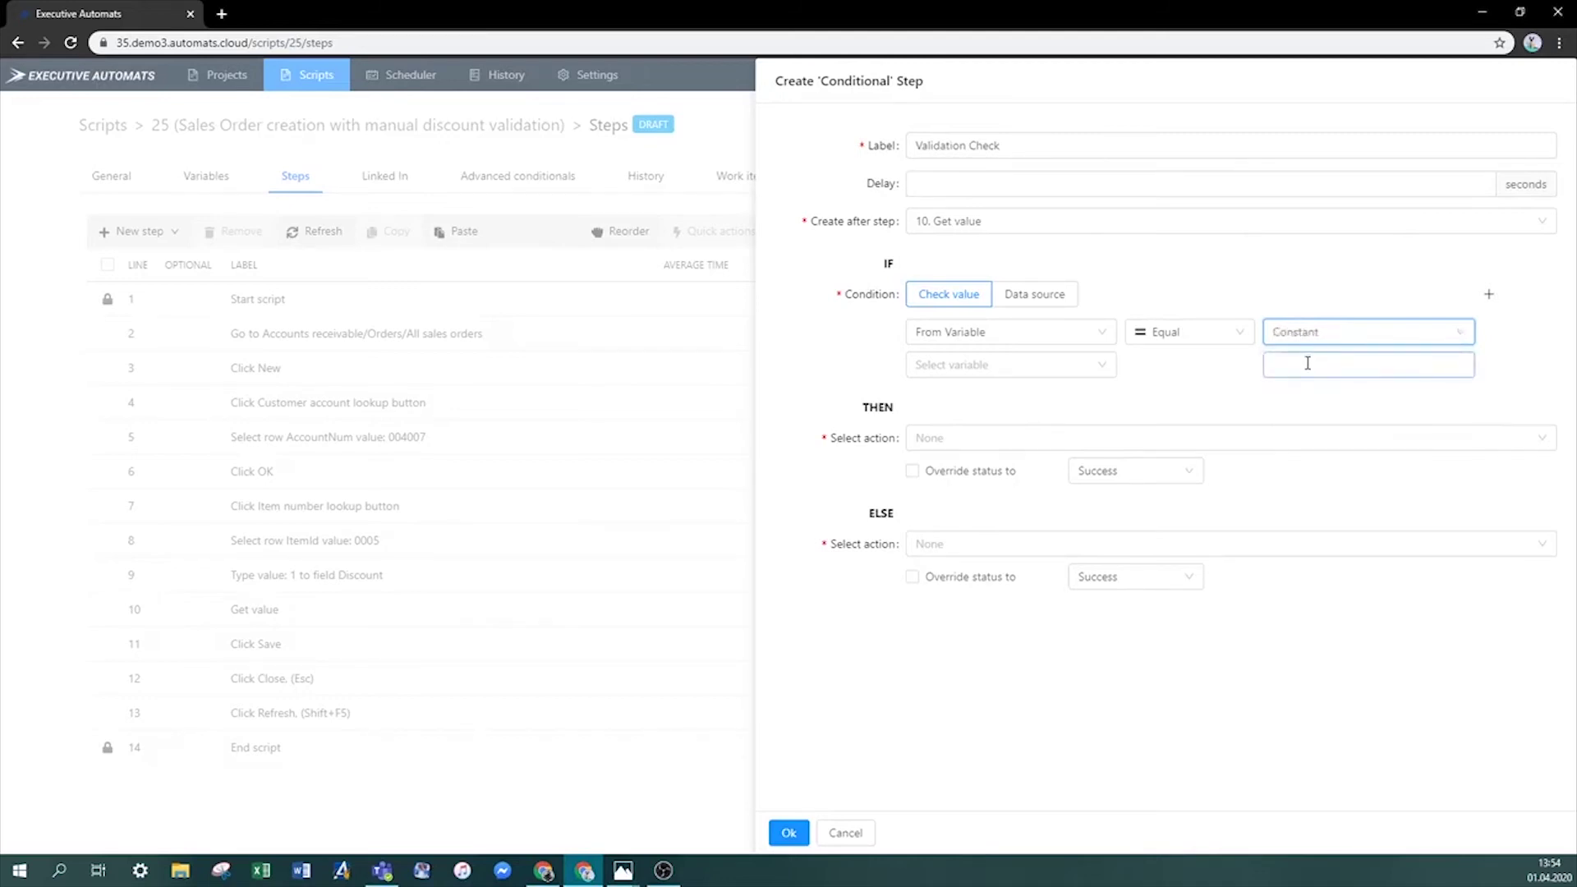
left_click(1308, 363)
type("4.99")
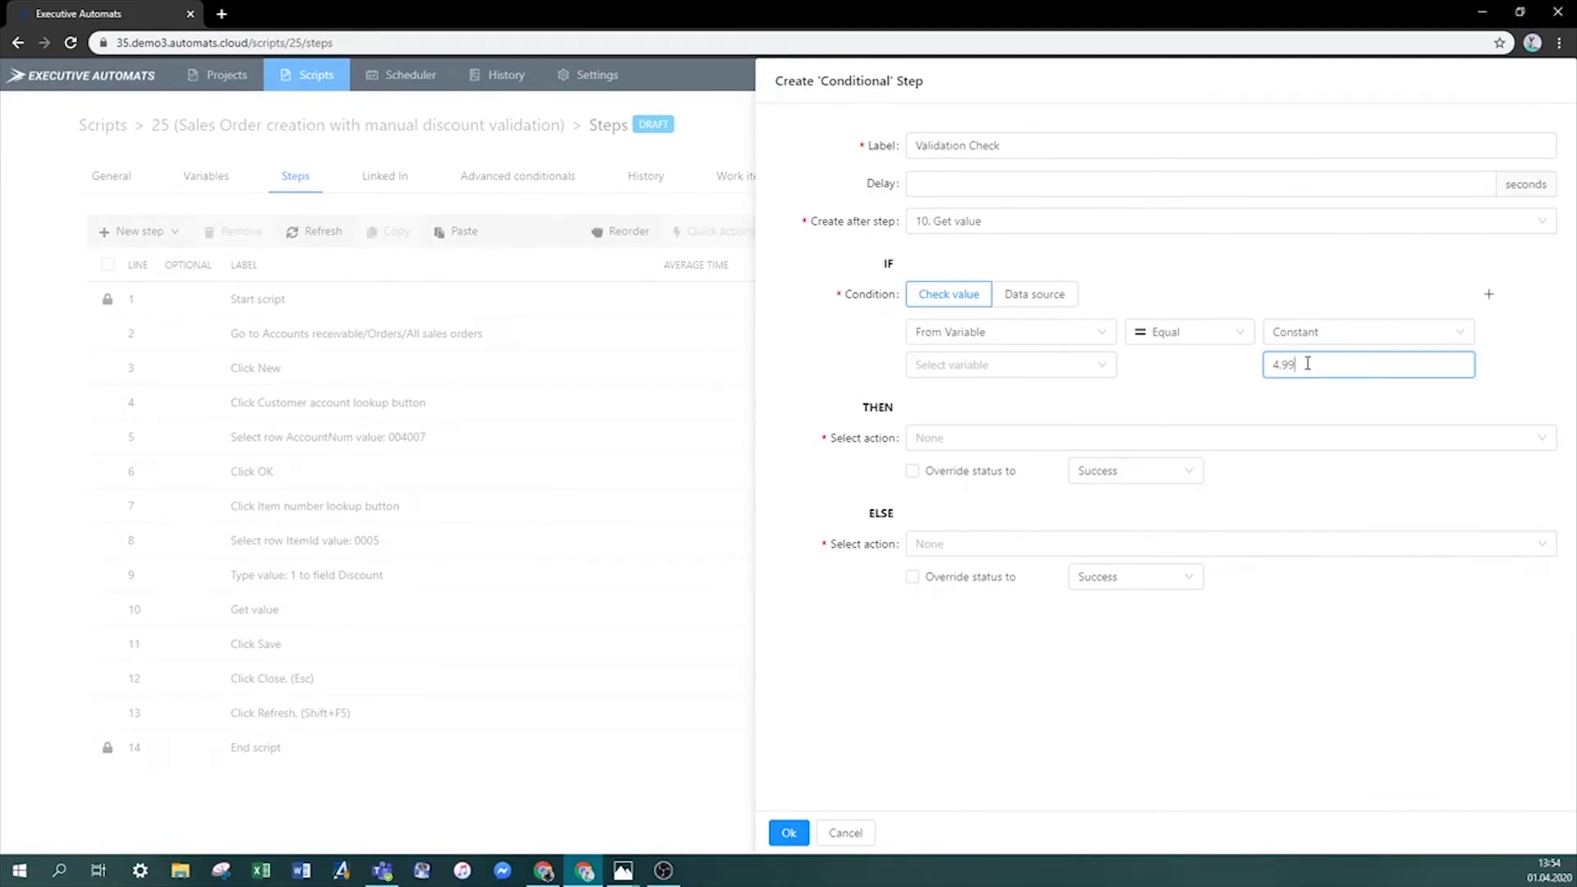
left_click(1038, 366)
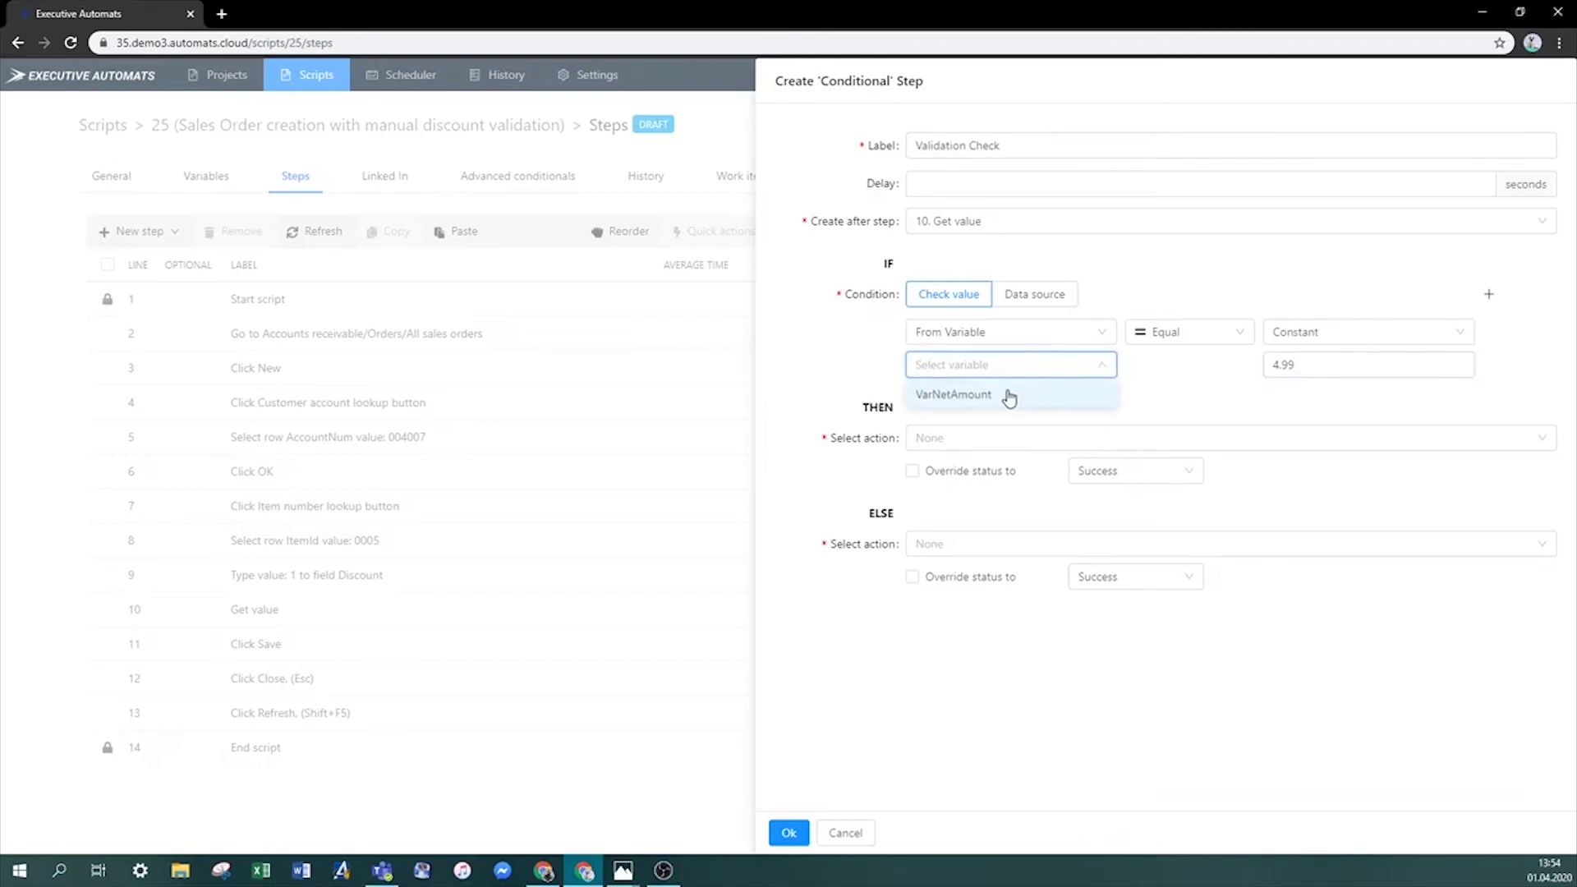
left_click(1008, 398)
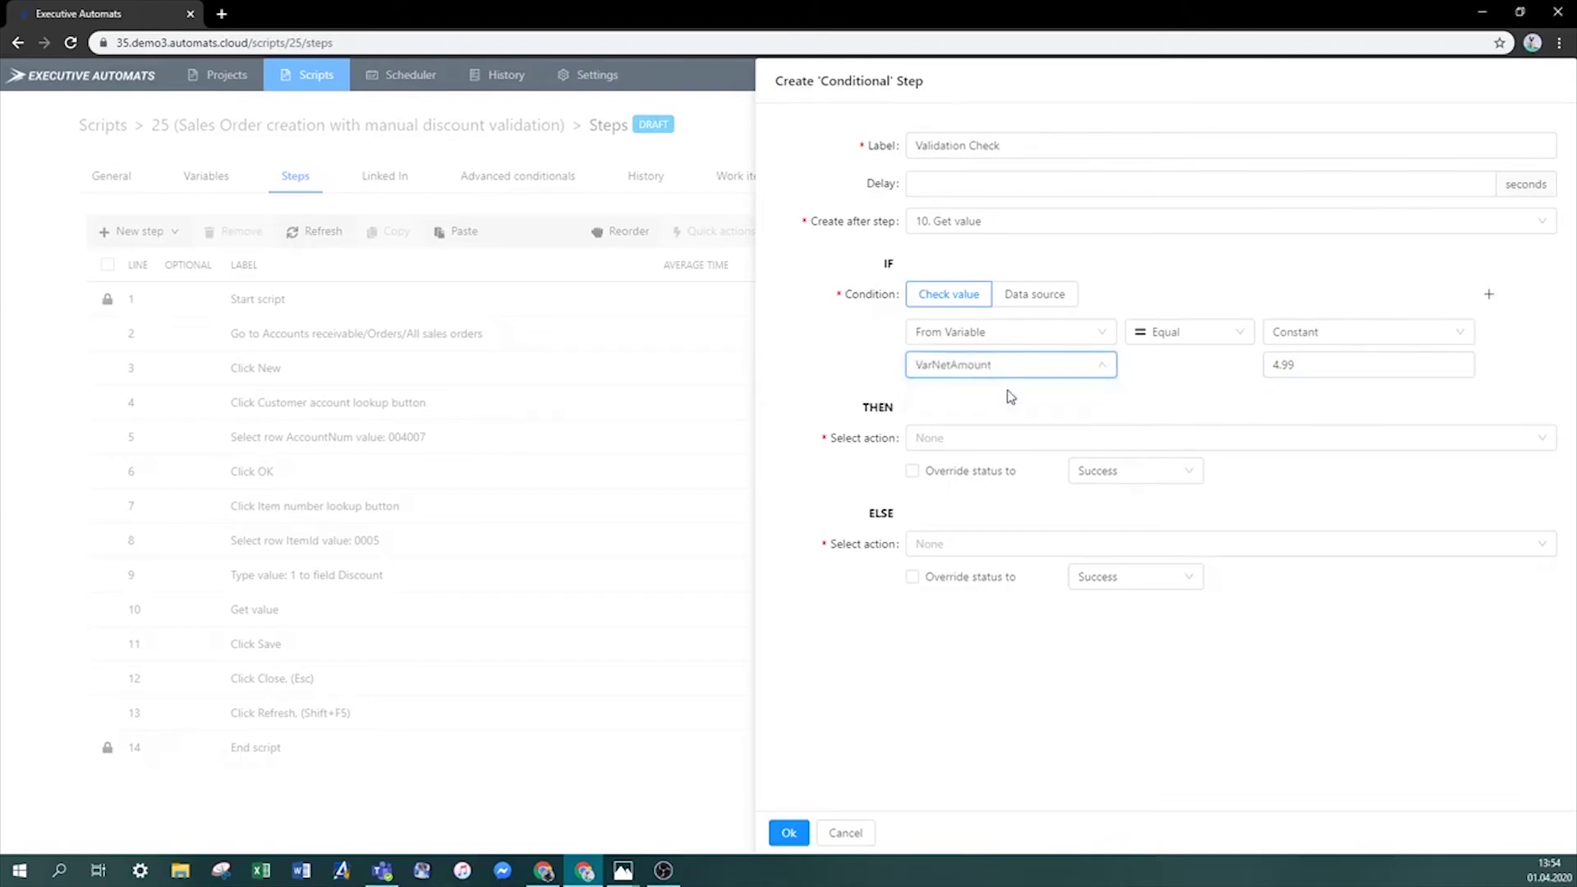
Set THEN to Continue, ELSE to stop with error 'Net Amount not equal to 4.99', and save.
left_click(982, 439)
left_click(971, 467)
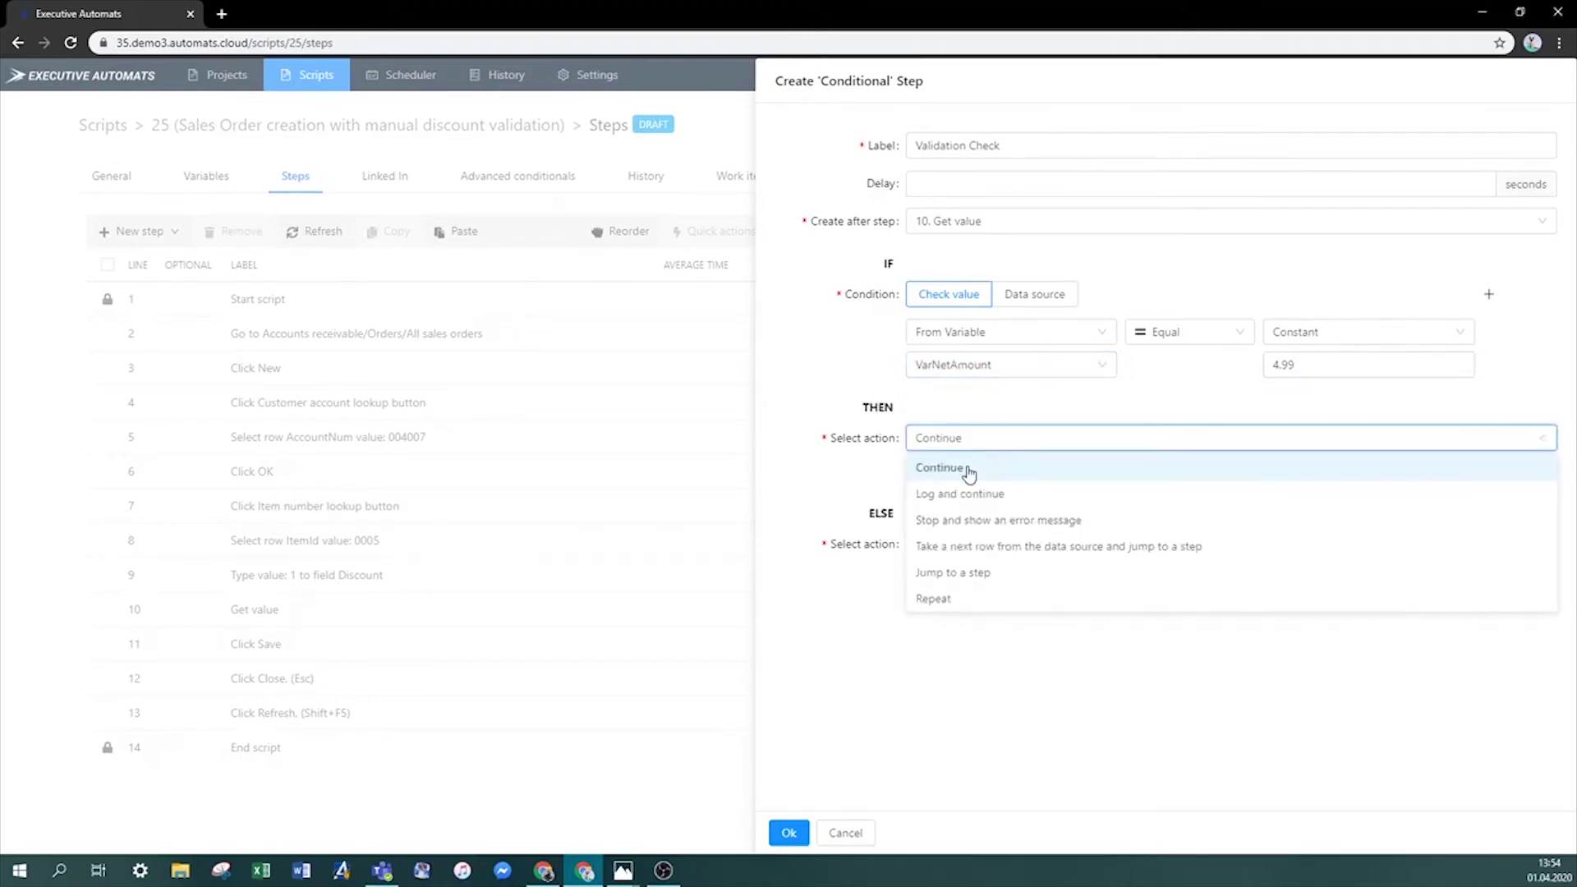
left_click(959, 552)
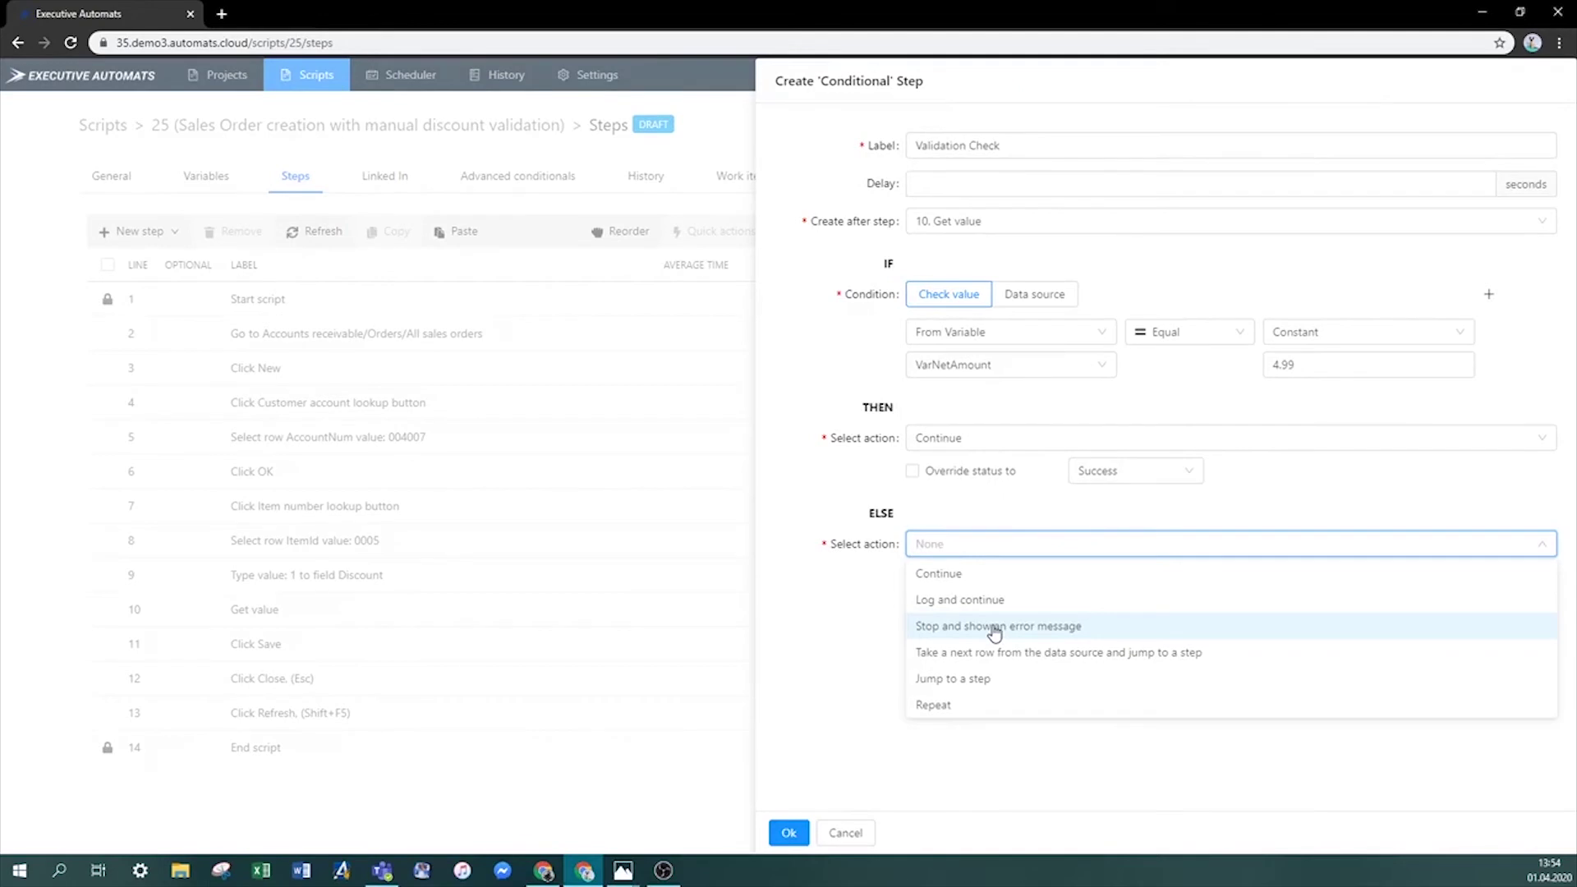
left_click(994, 628)
left_click(982, 580)
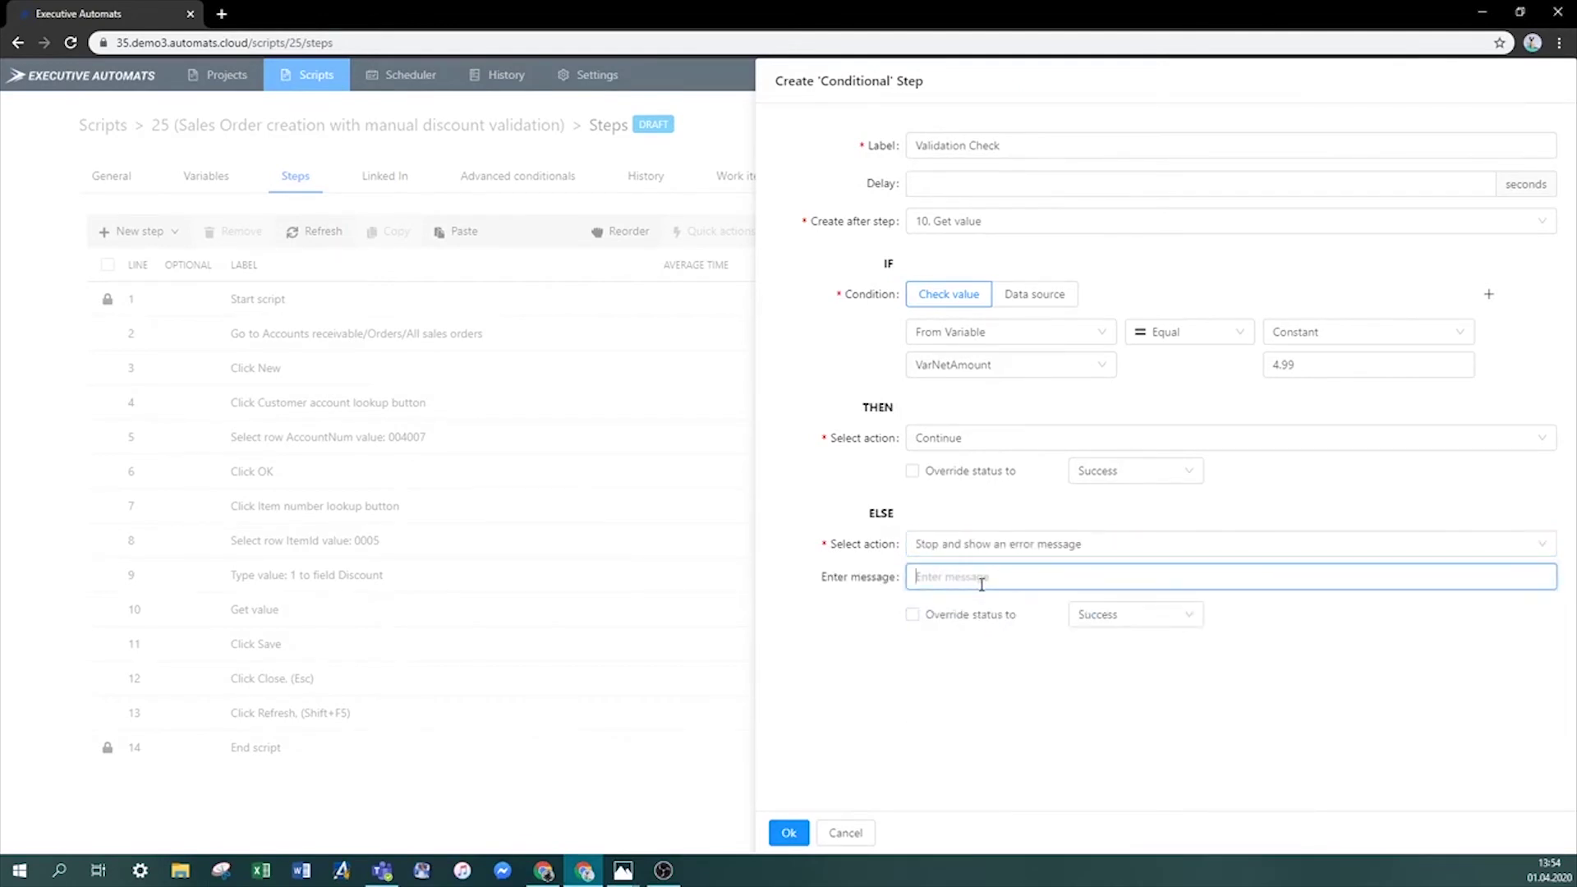
type("Net A")
type("mount not ")
type("equal to 4.99")
left_click(792, 834)
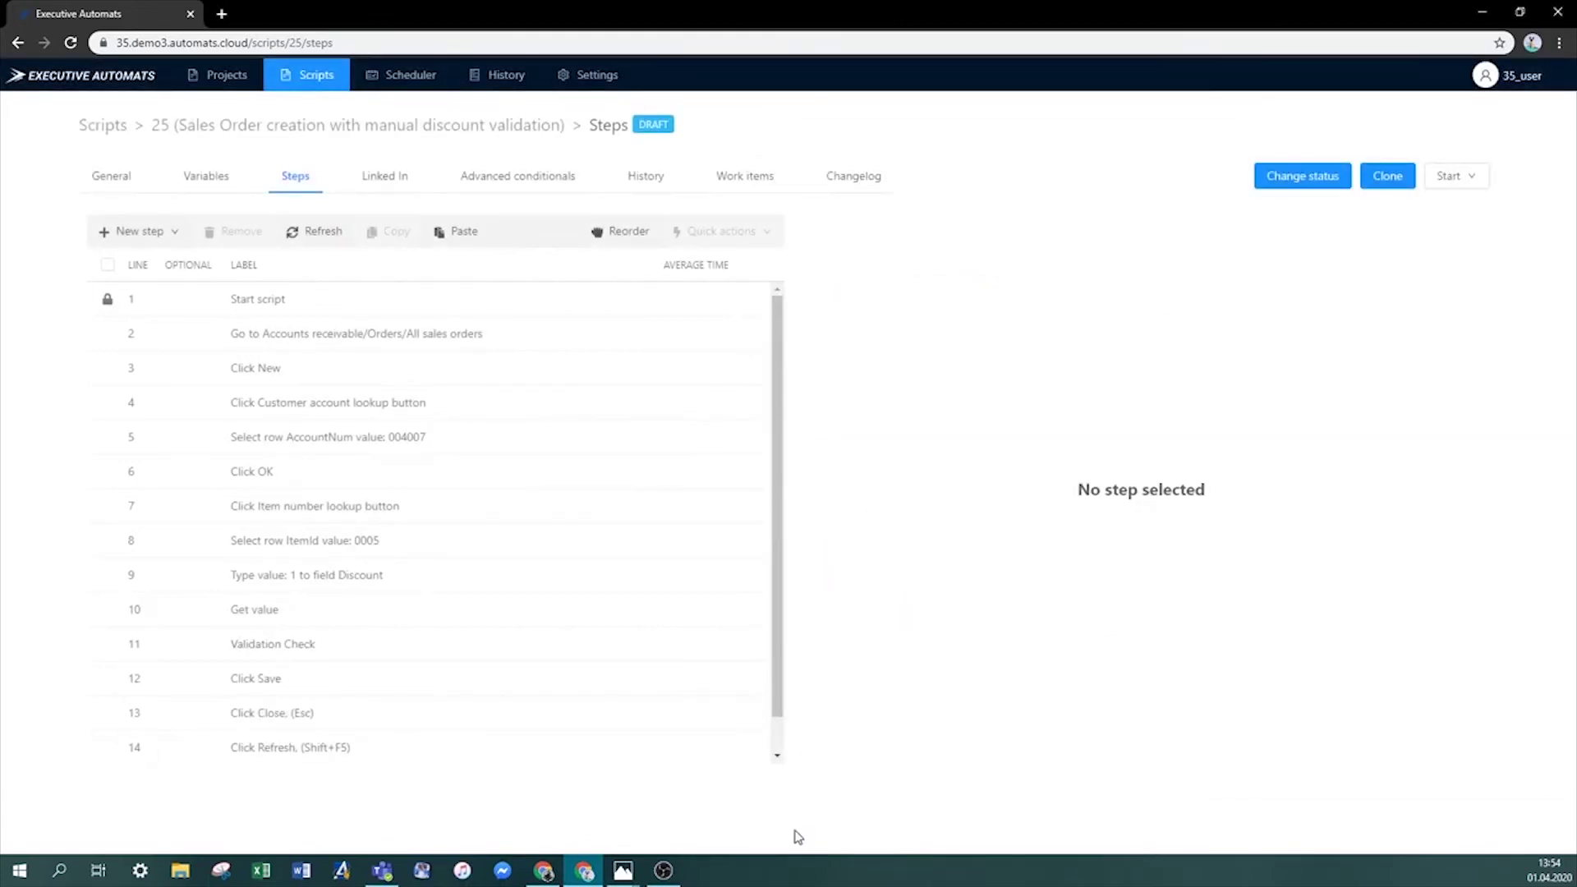
Open step 11, Validation Check, in the Steps list to review its condition and actions.
scroll(662, 676, "down", 1)
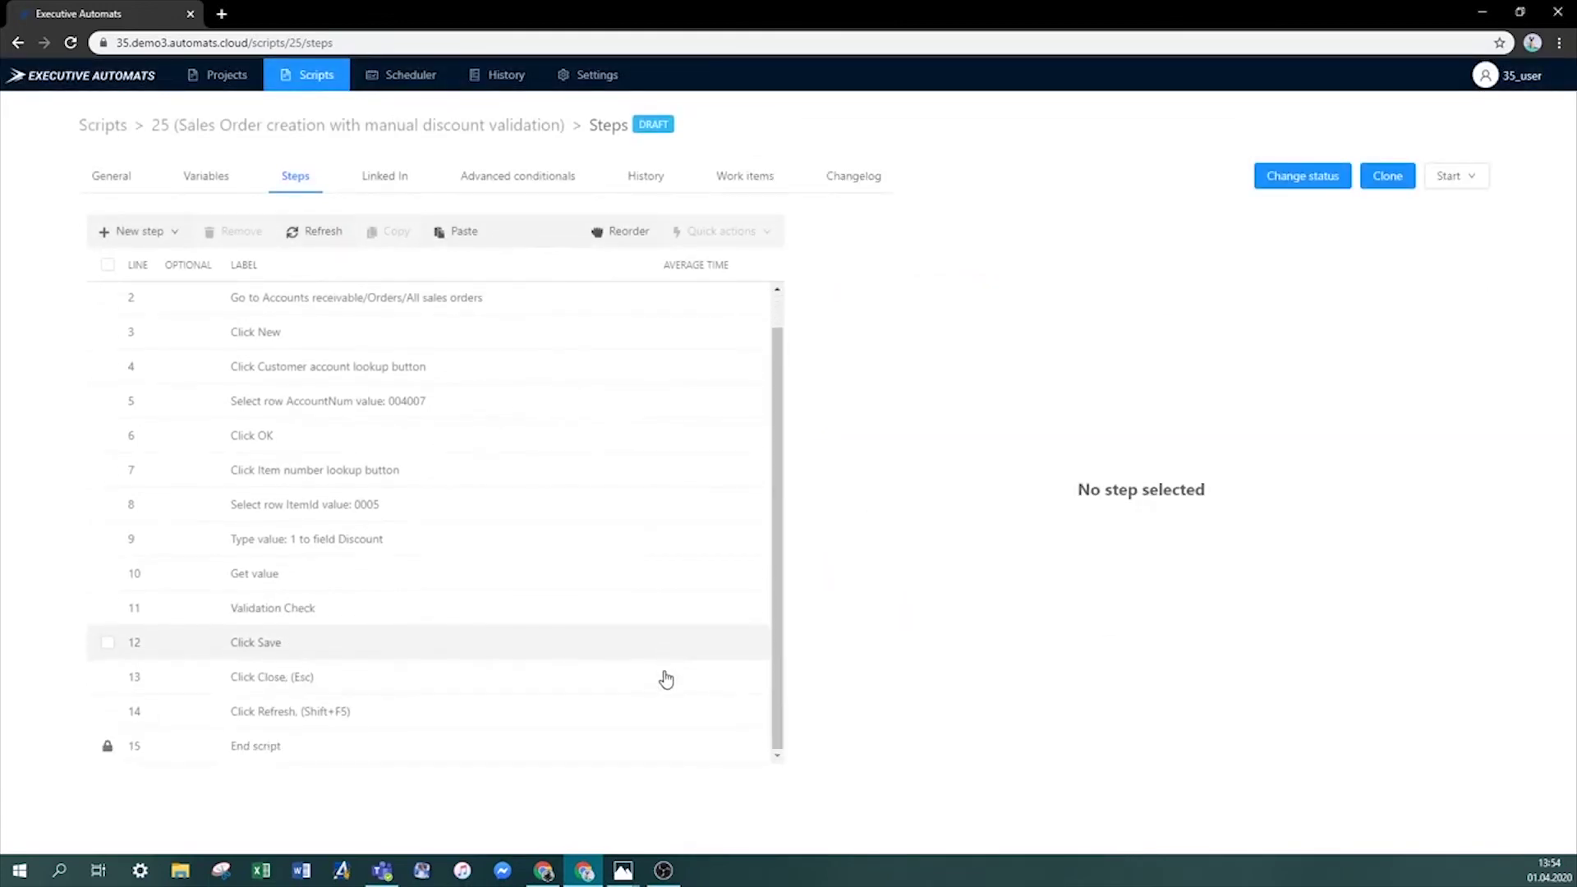
left_click(359, 608)
scroll(961, 619, "down", 3)
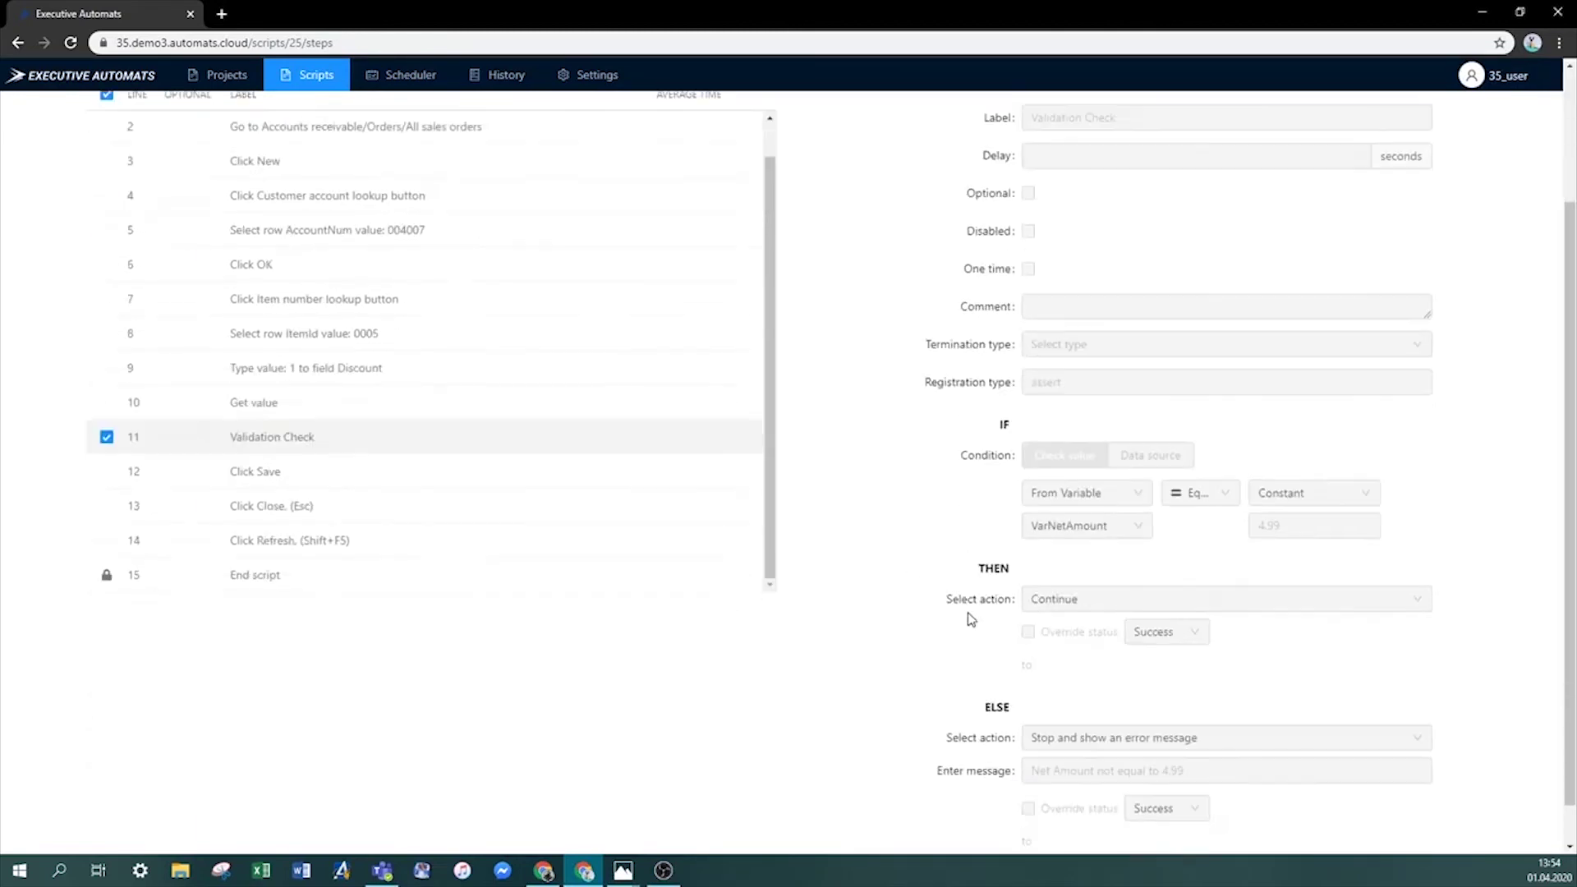
scroll(969, 619, "up", 3)
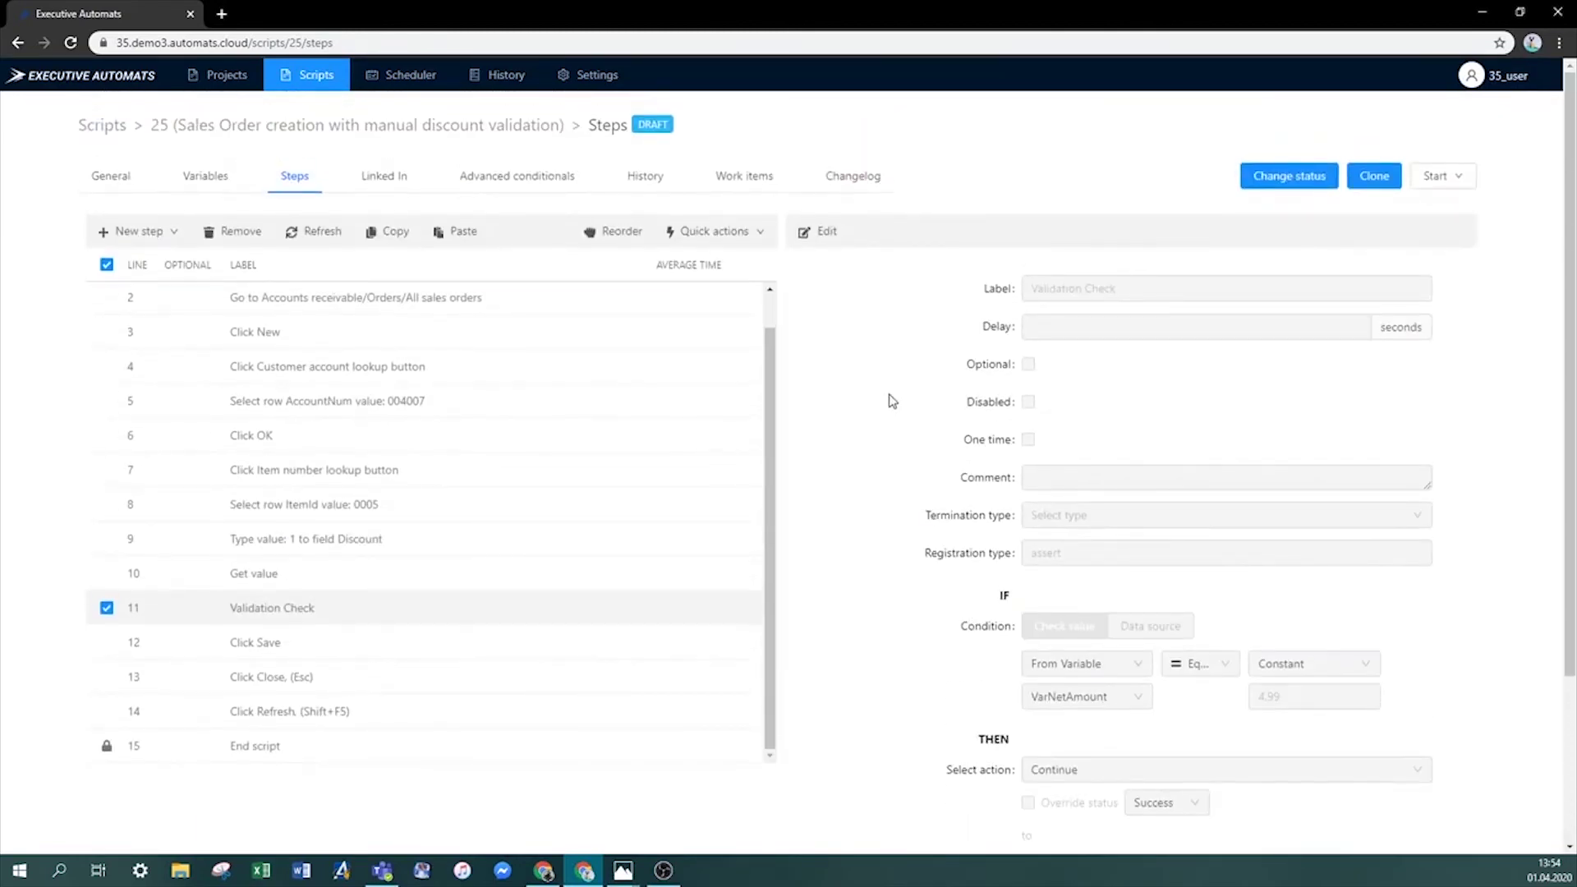
Play back the sales order script through all 15 steps, creating order 012608.
left_click(1441, 175)
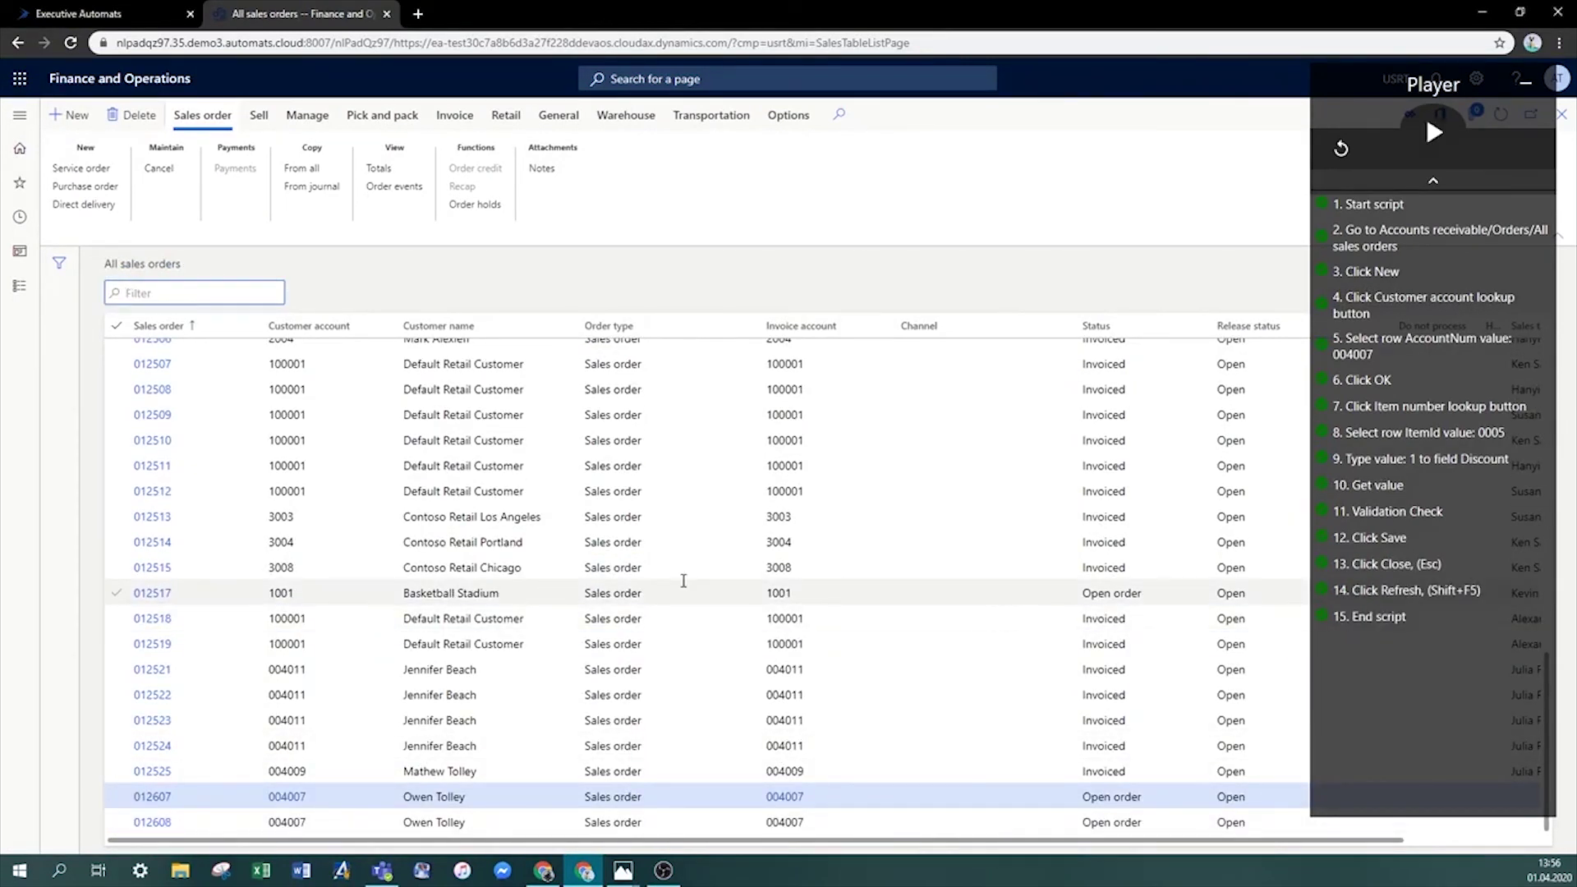
Close the D365 page and open the latest run session nlPadQz97 from History.
left_click(387, 14)
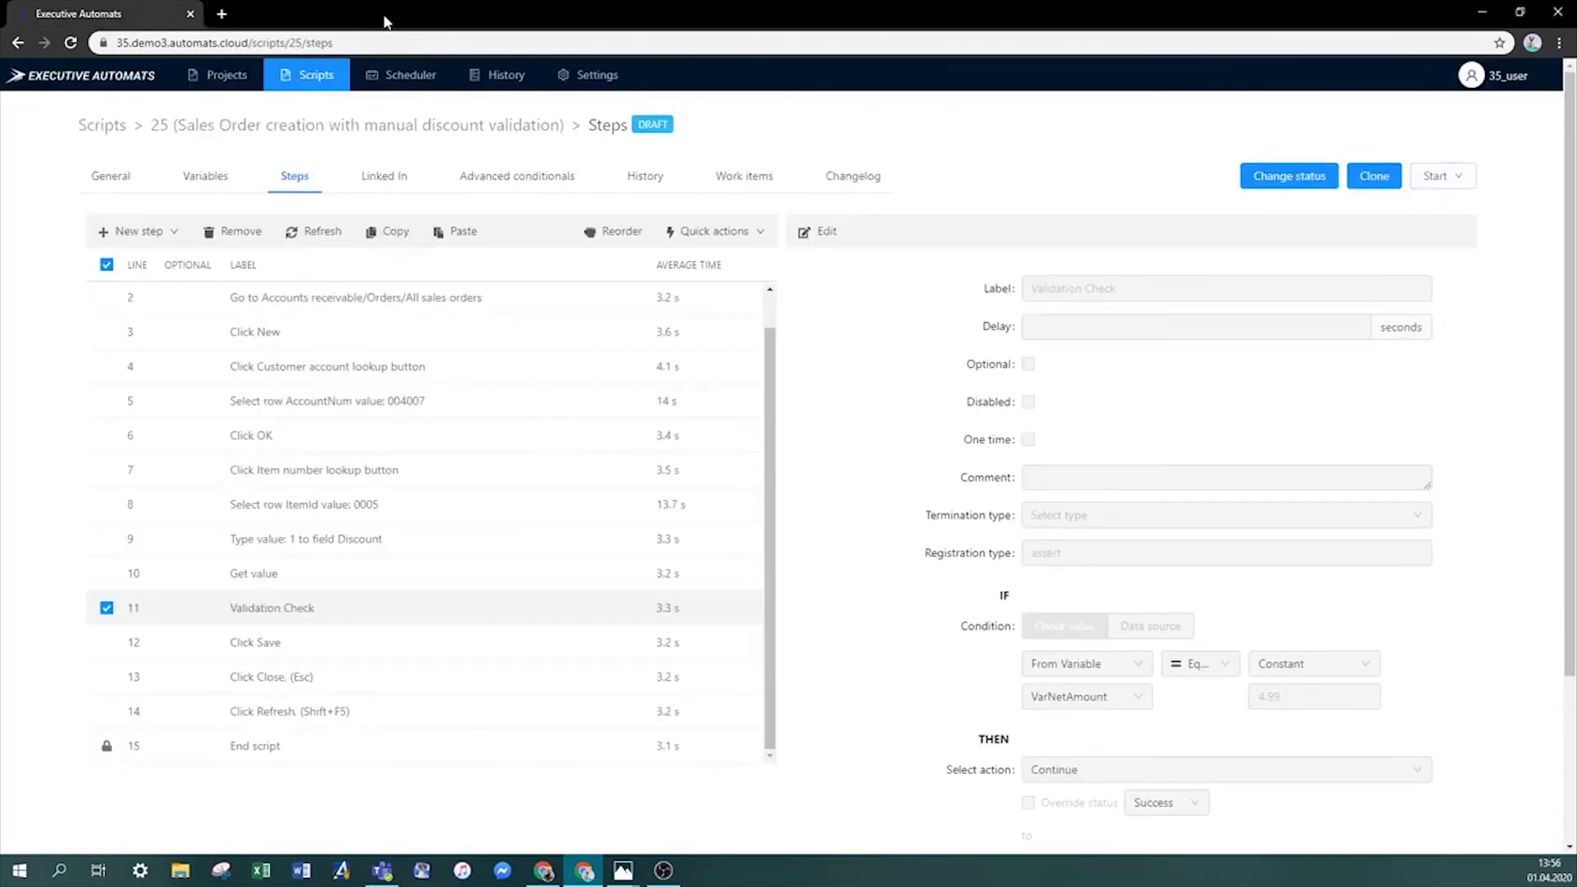
left_click(647, 176)
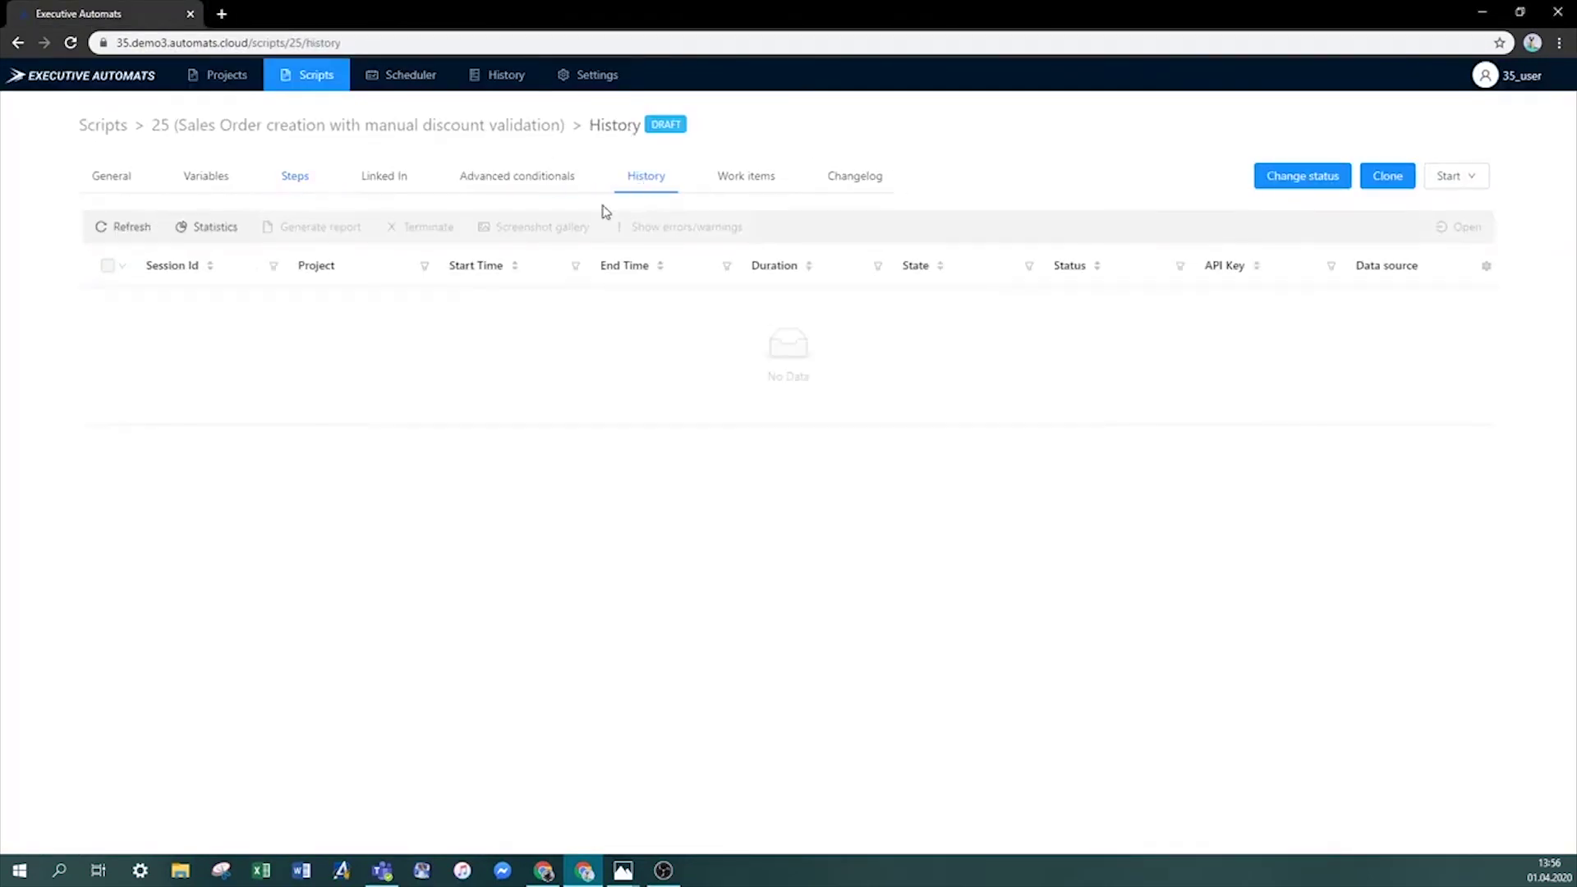
left_click(128, 227)
double_click(497, 313)
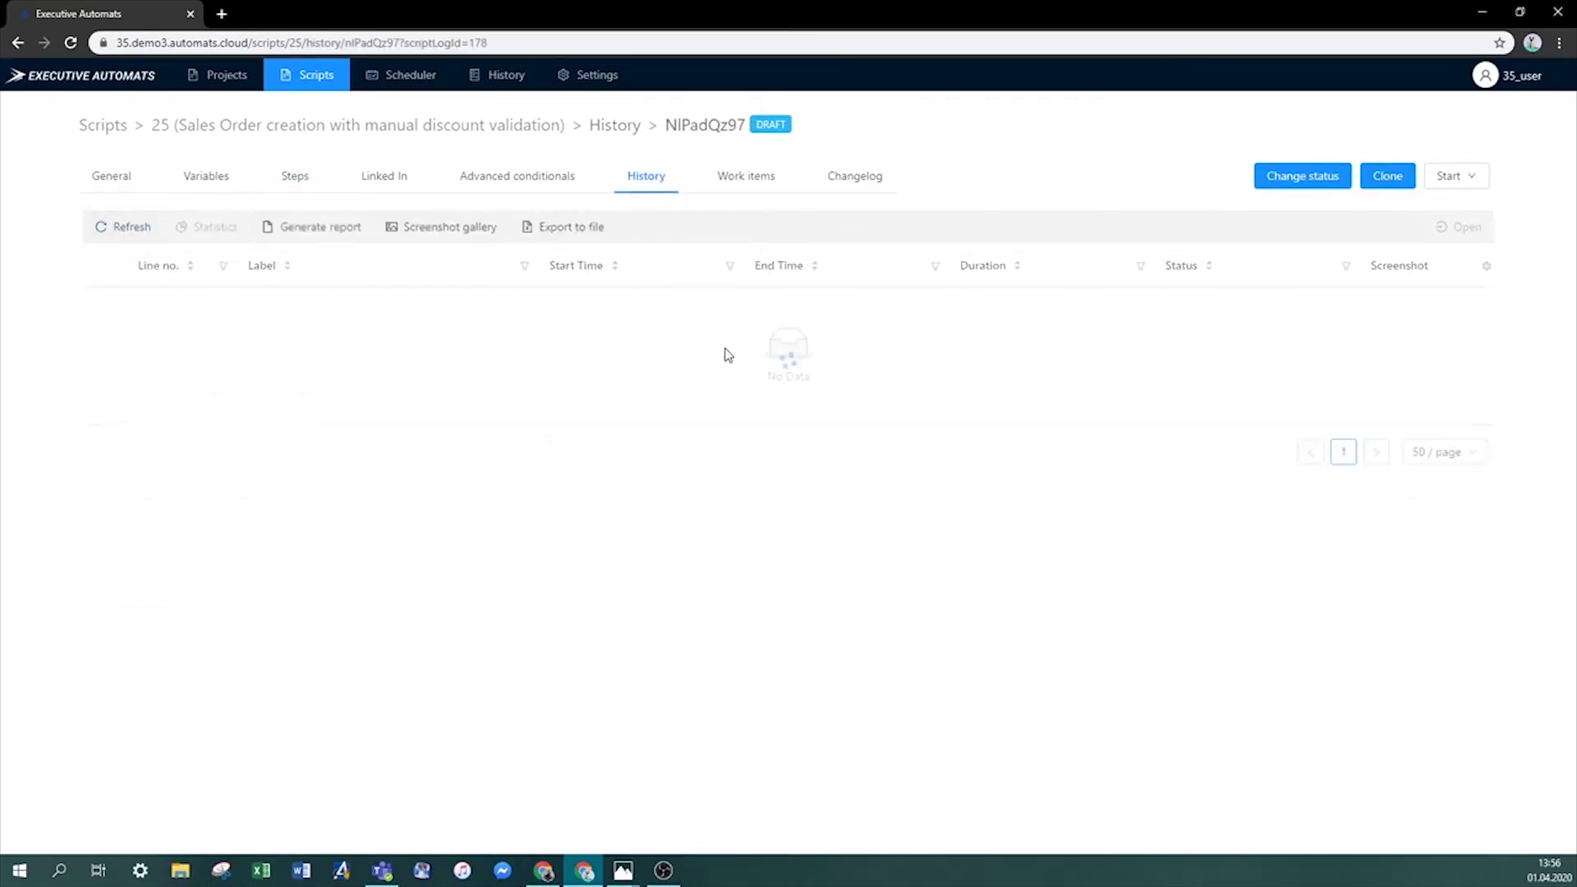
Expand Get value showing 4.99 and Validation Check showing the assertion true.
scroll(295, 398, "down", 1)
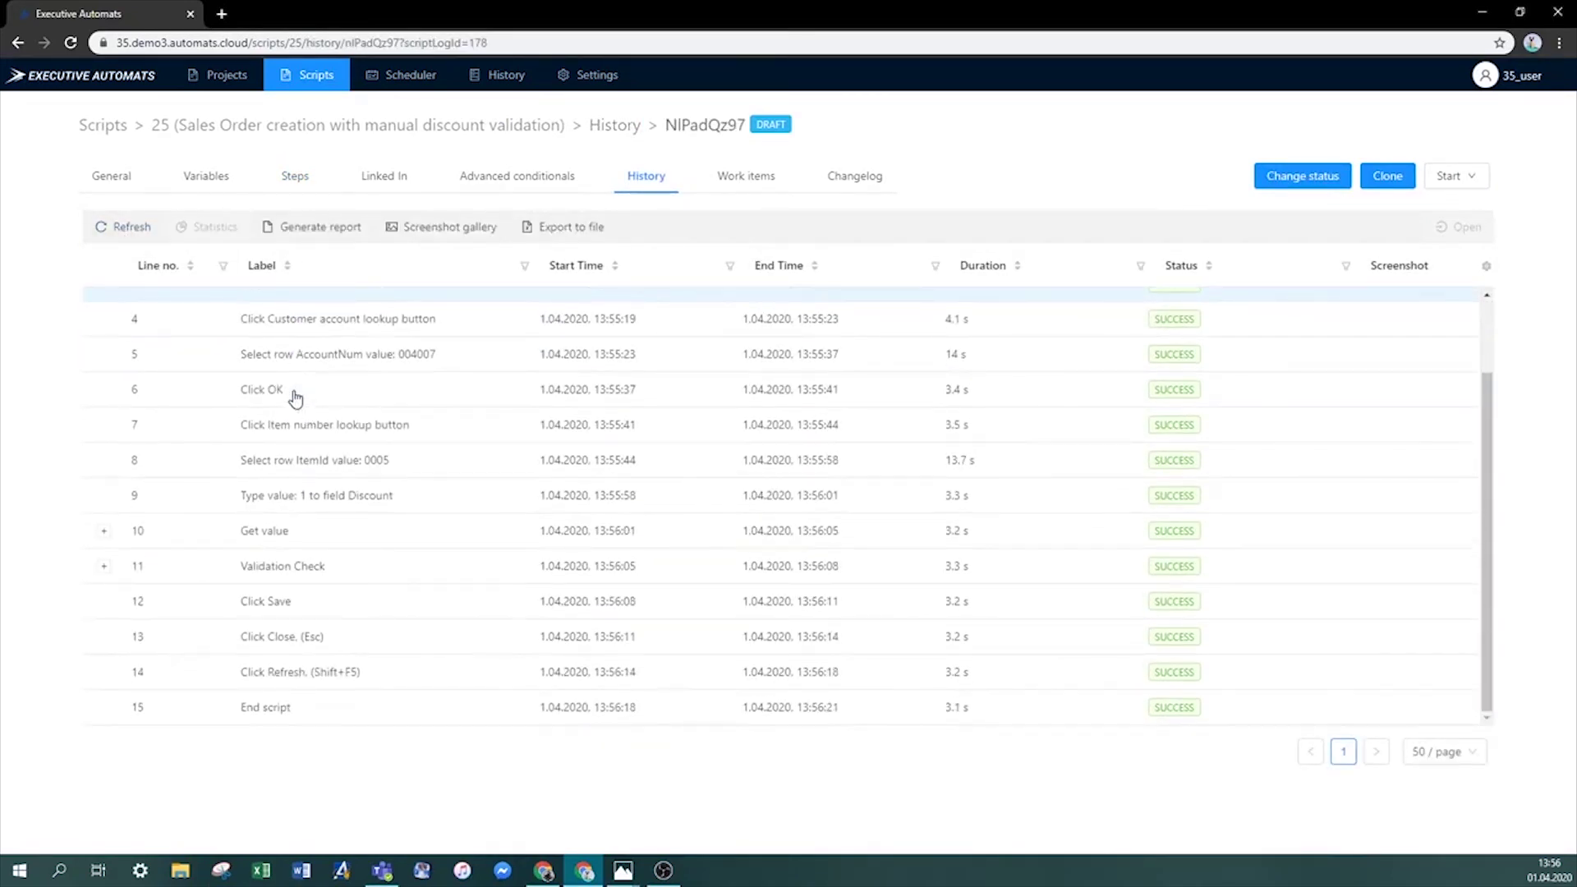
left_click(108, 533)
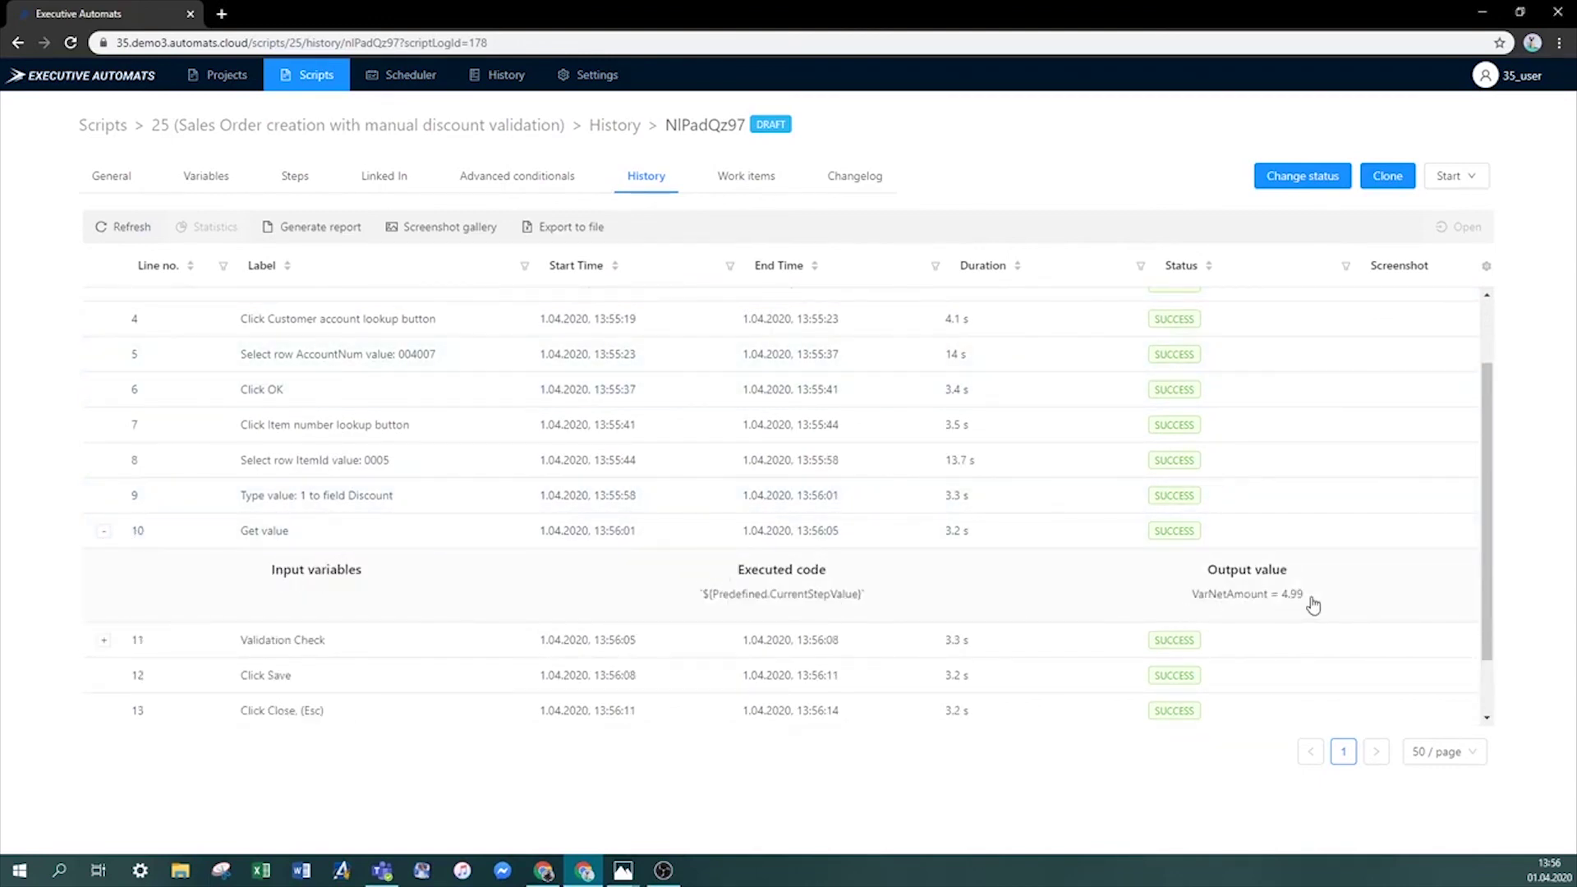
left_click_drag(1306, 597, 1208, 600)
left_click(1147, 595)
left_click(104, 642)
scroll(447, 567, "down", 2)
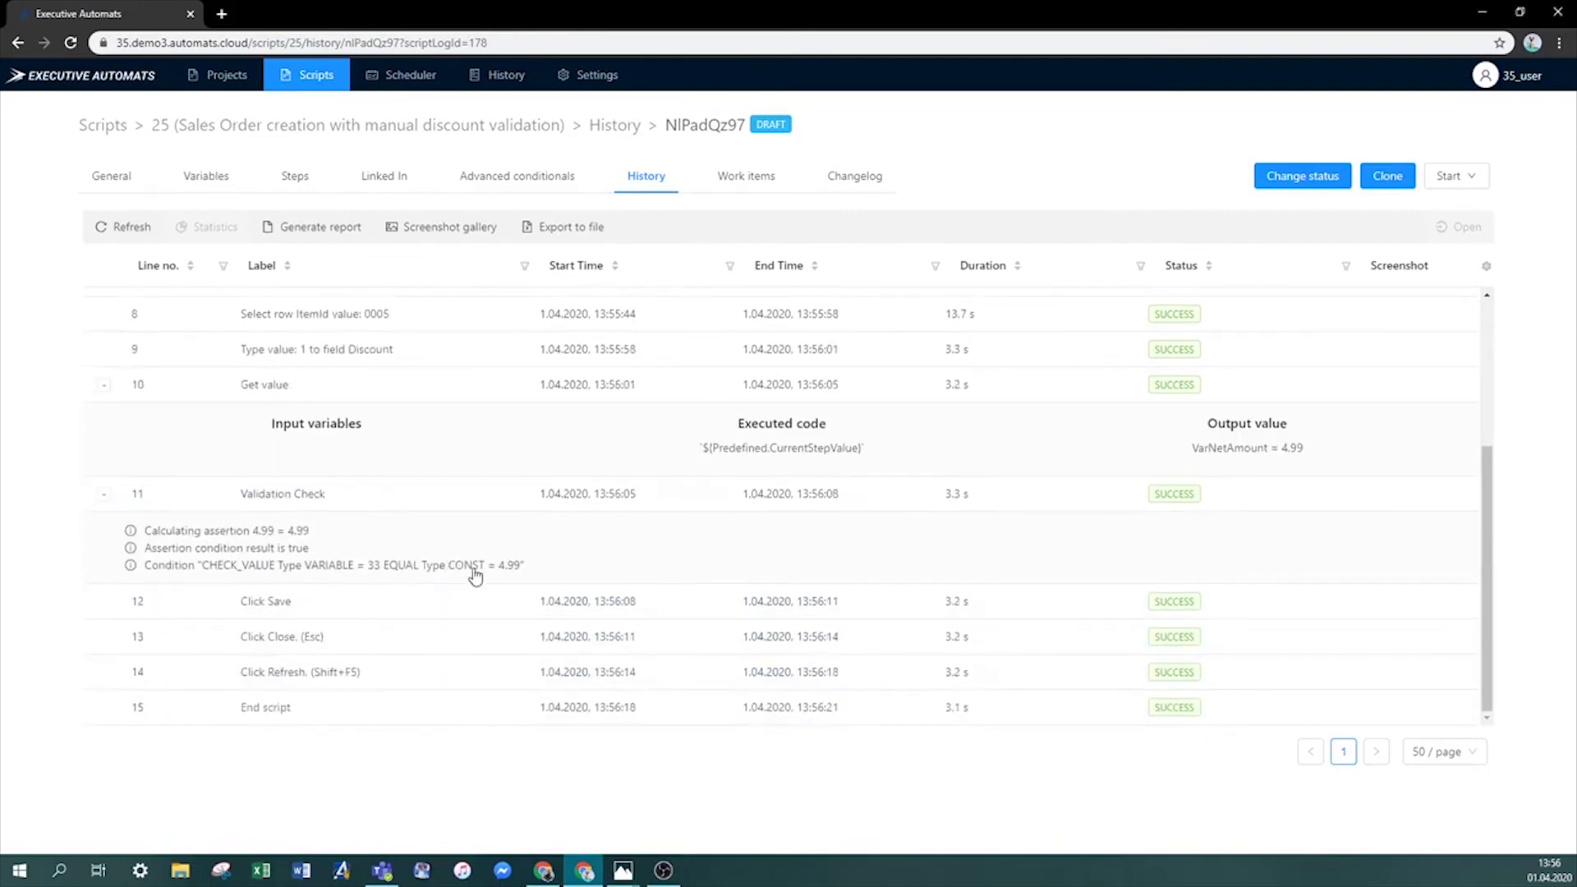
left_click_drag(544, 575, 145, 526)
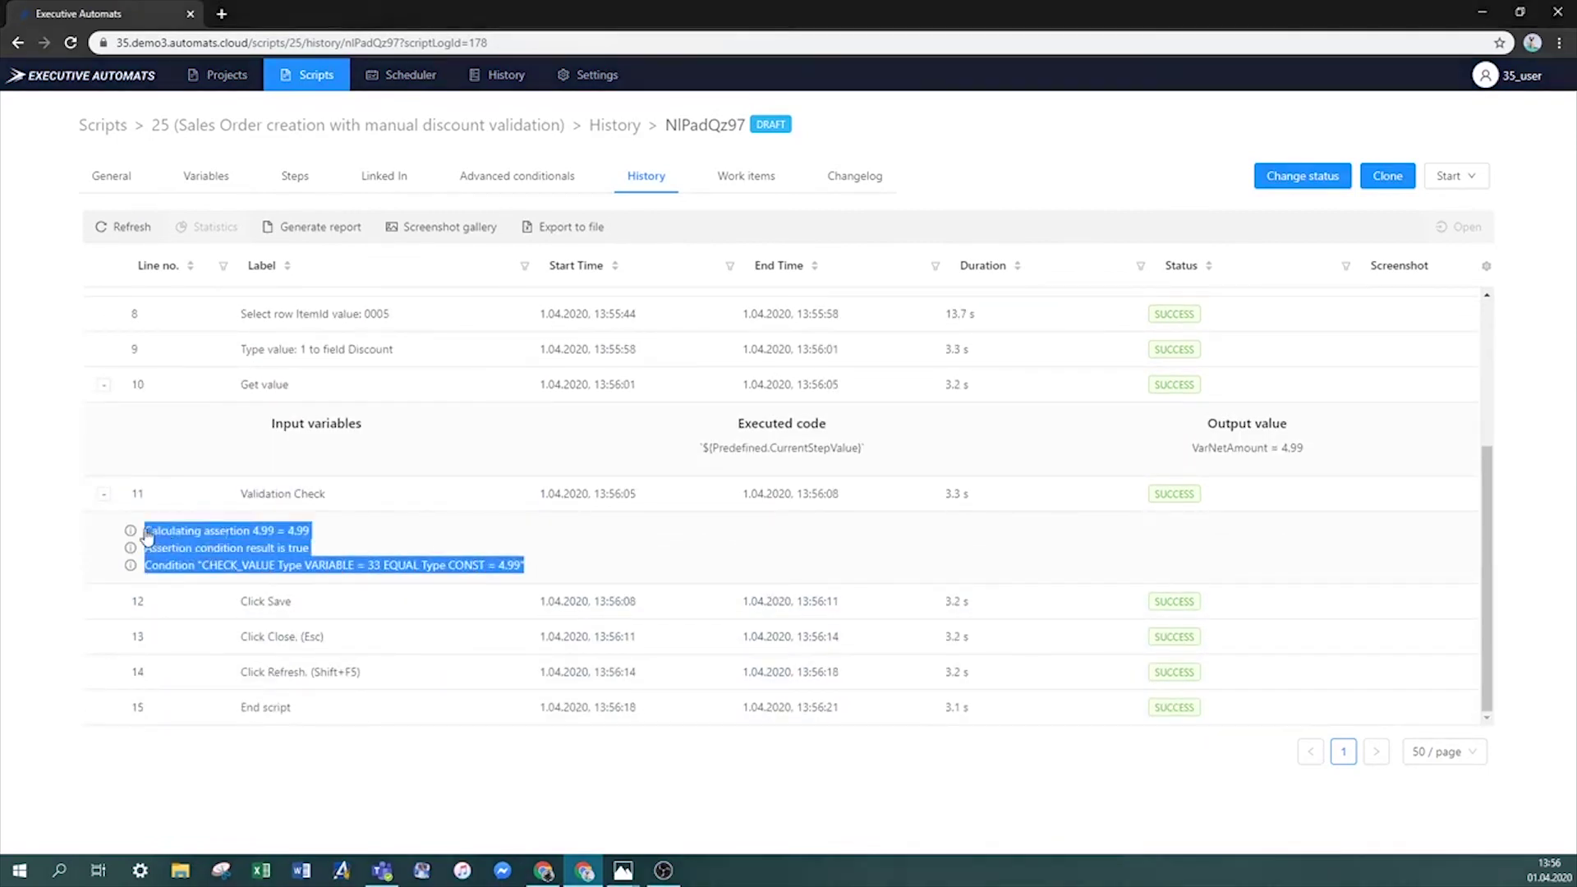